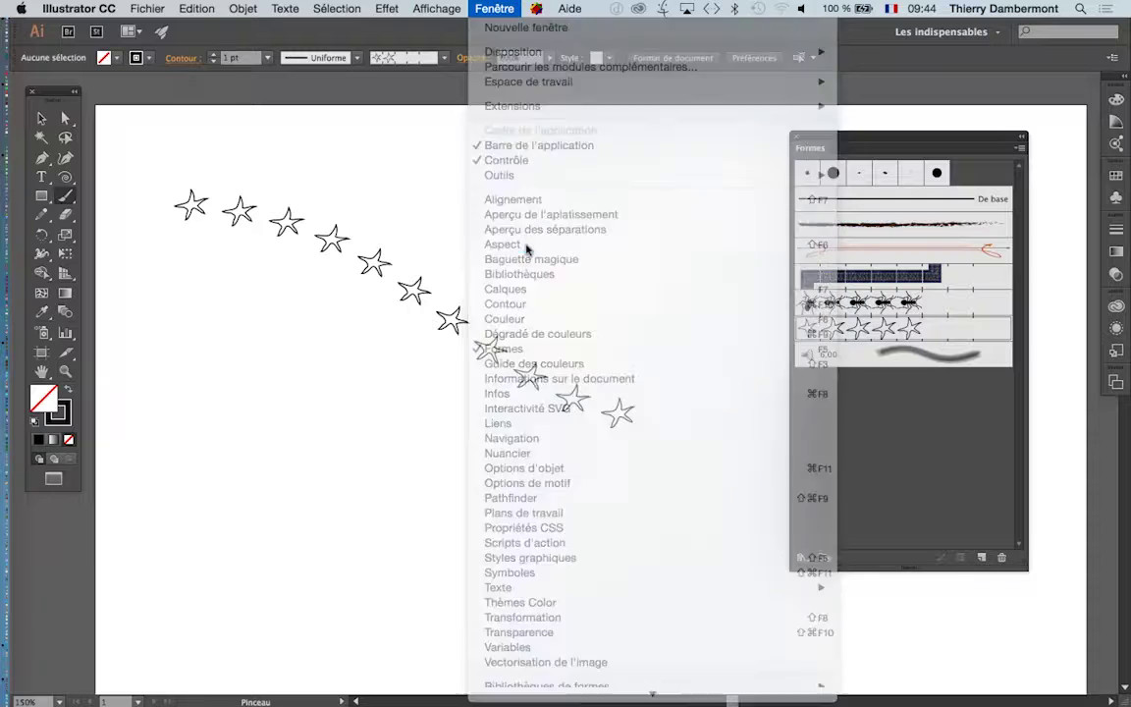
# - Show the Aspect panel and enlarge it enough to read the full brush names
pyautogui.moveTo(978, 297); pyautogui.dragTo(481, 159)
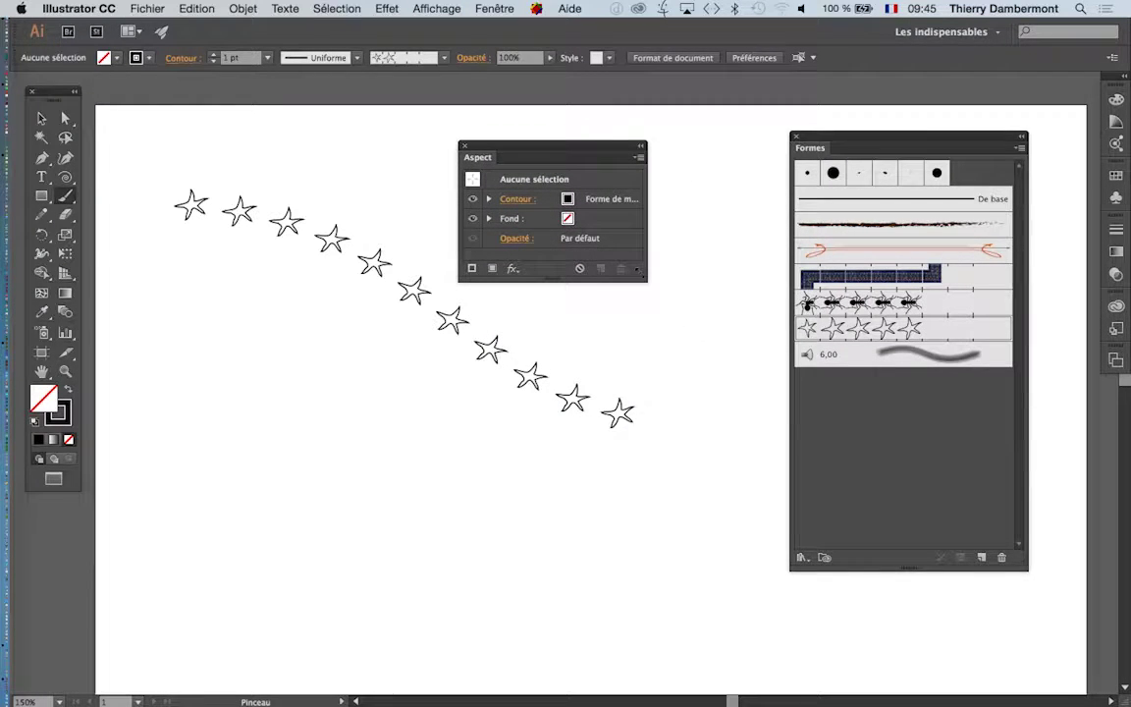
pyautogui.moveTo(645, 280); pyautogui.dragTo(775, 294)
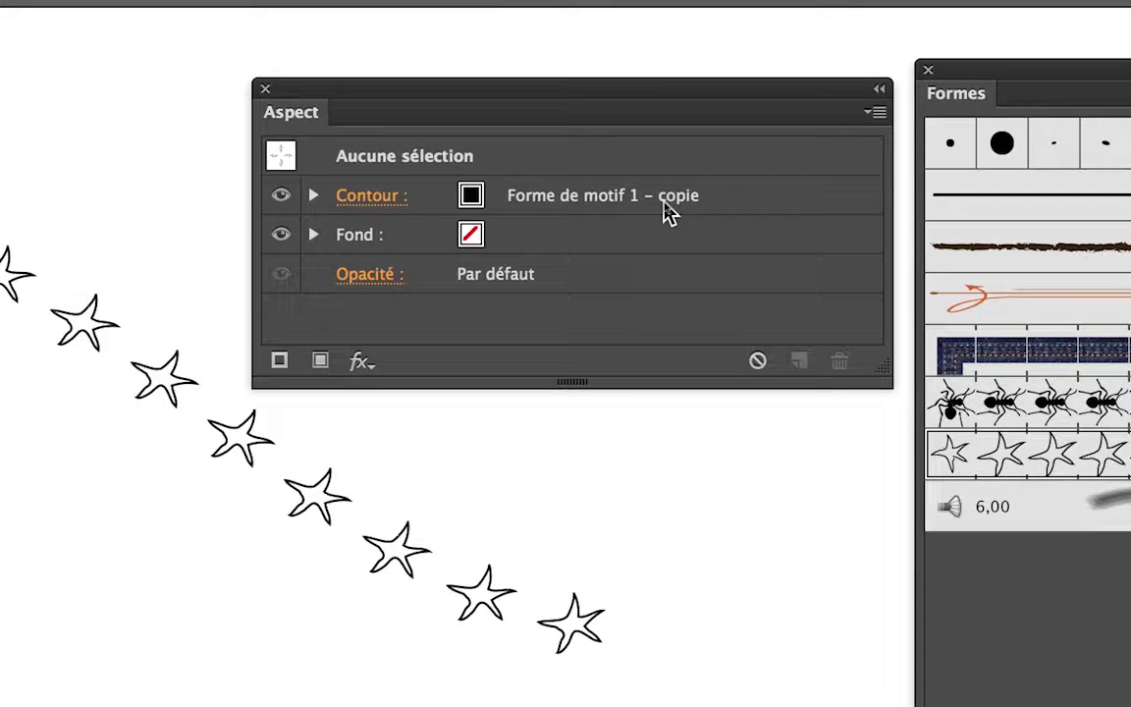
pyautogui.click(671, 207)
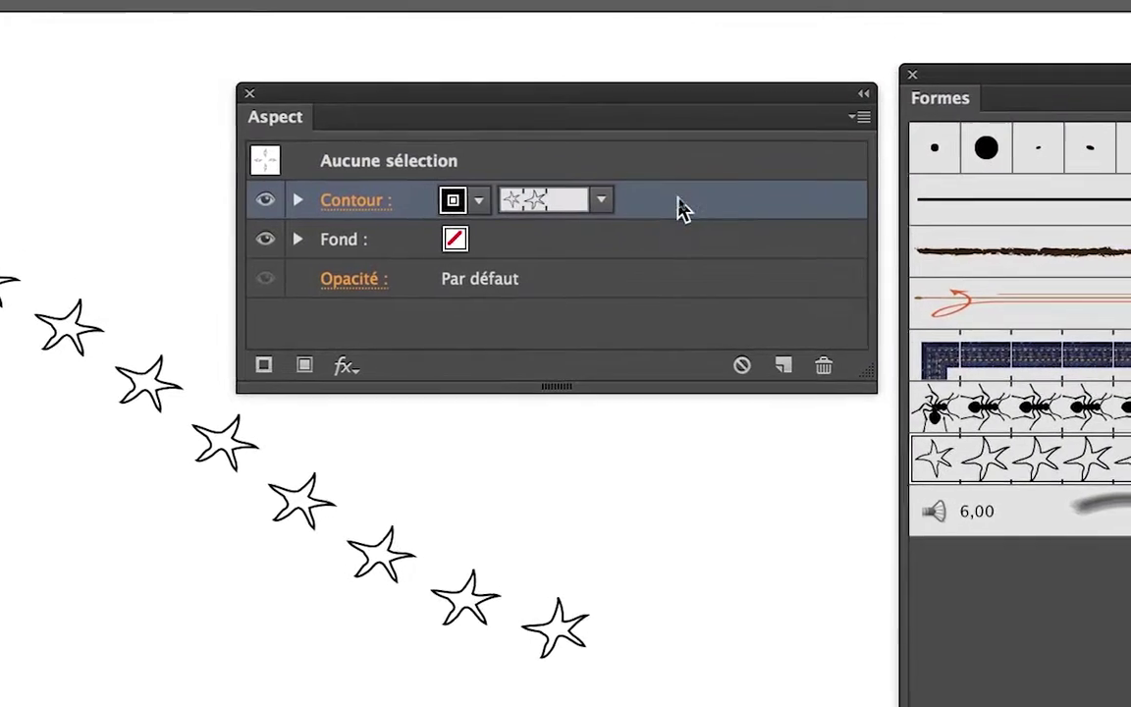
pyautogui.moveTo(683, 209); pyautogui.dragTo(773, 349)
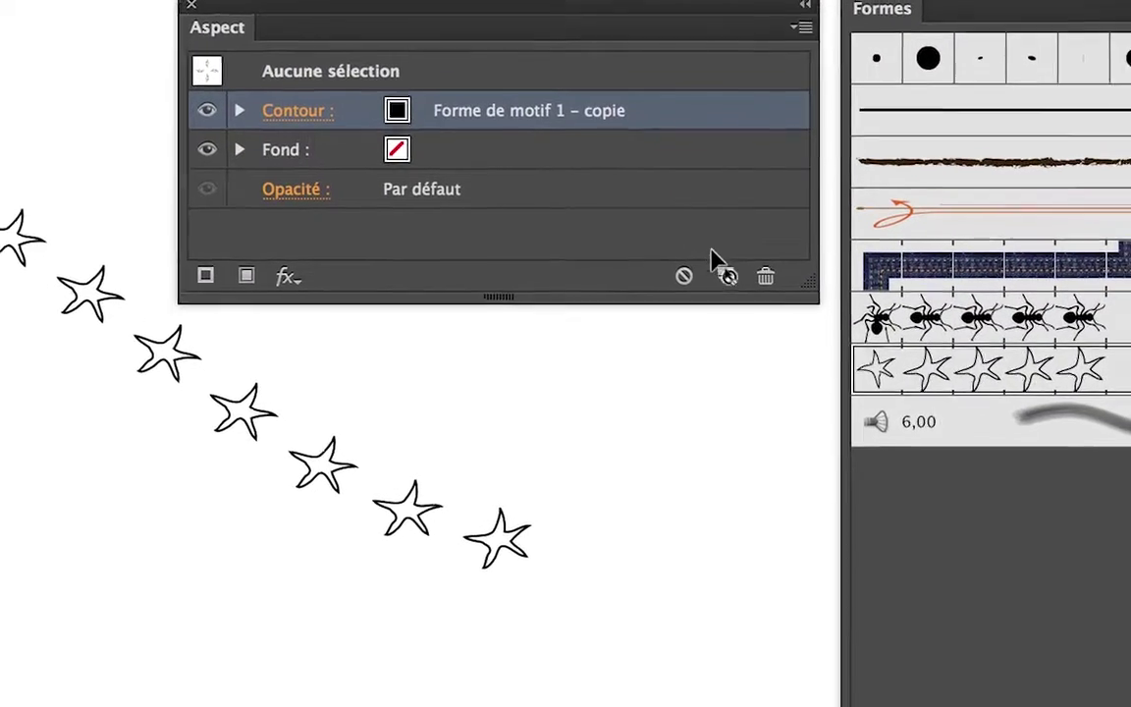
pyautogui.moveTo(715, 261); pyautogui.dragTo(718, 262)
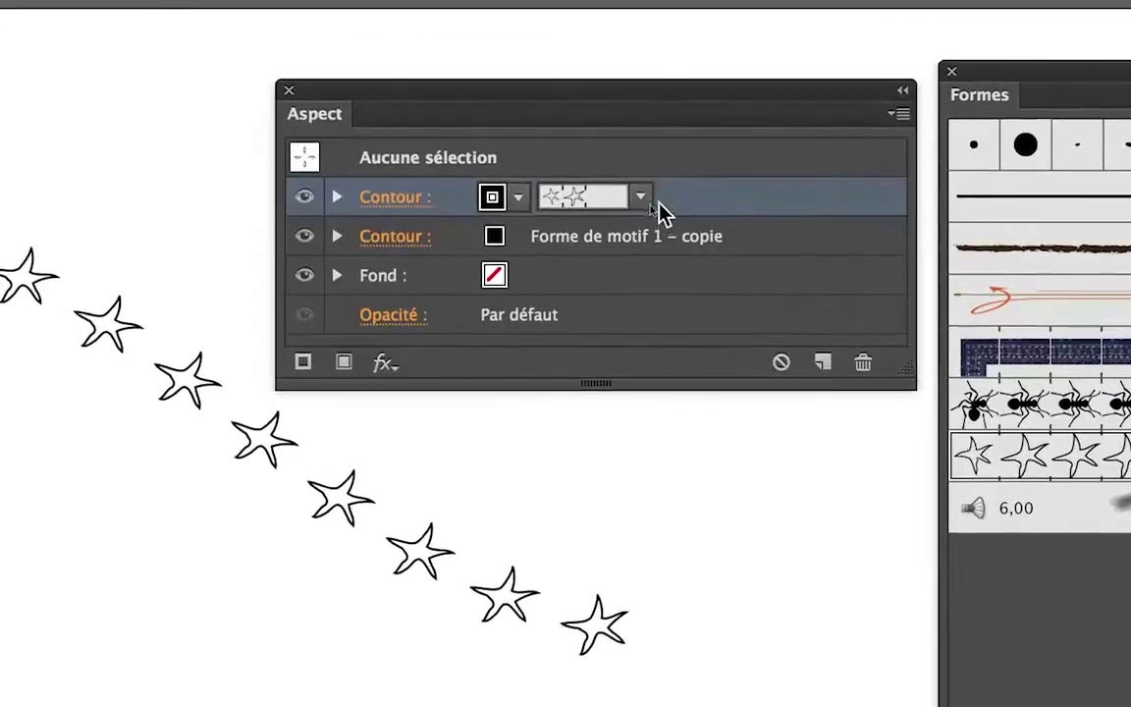
pyautogui.click(641, 196)
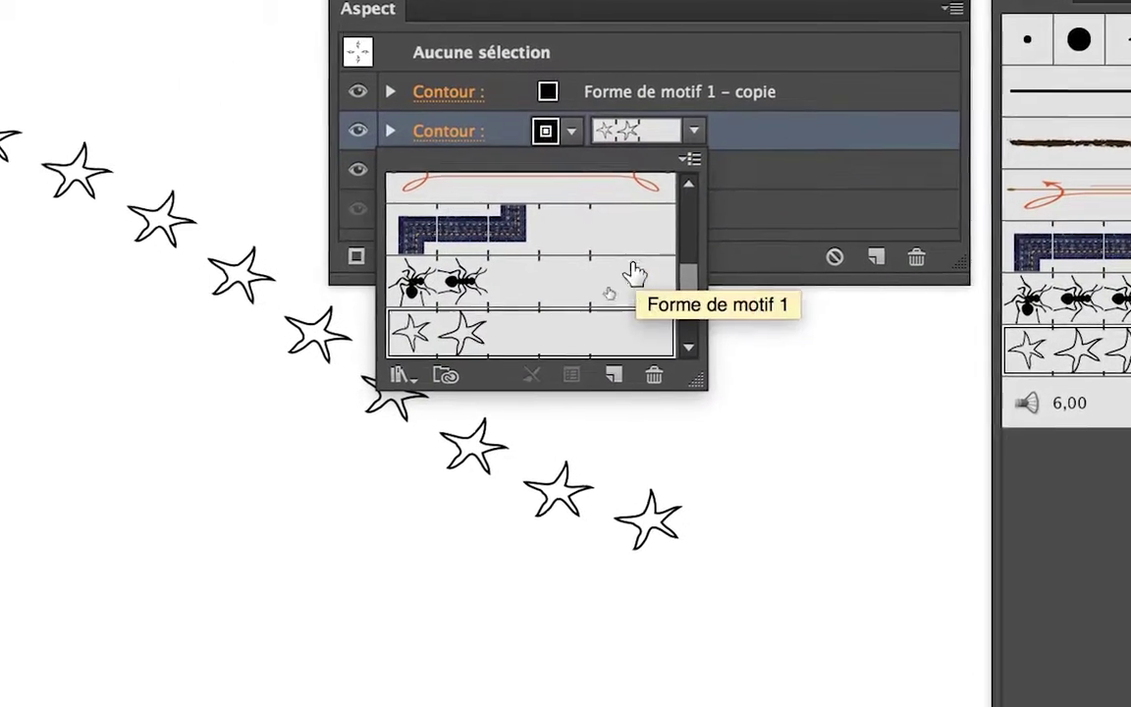
pyautogui.click(599, 350)
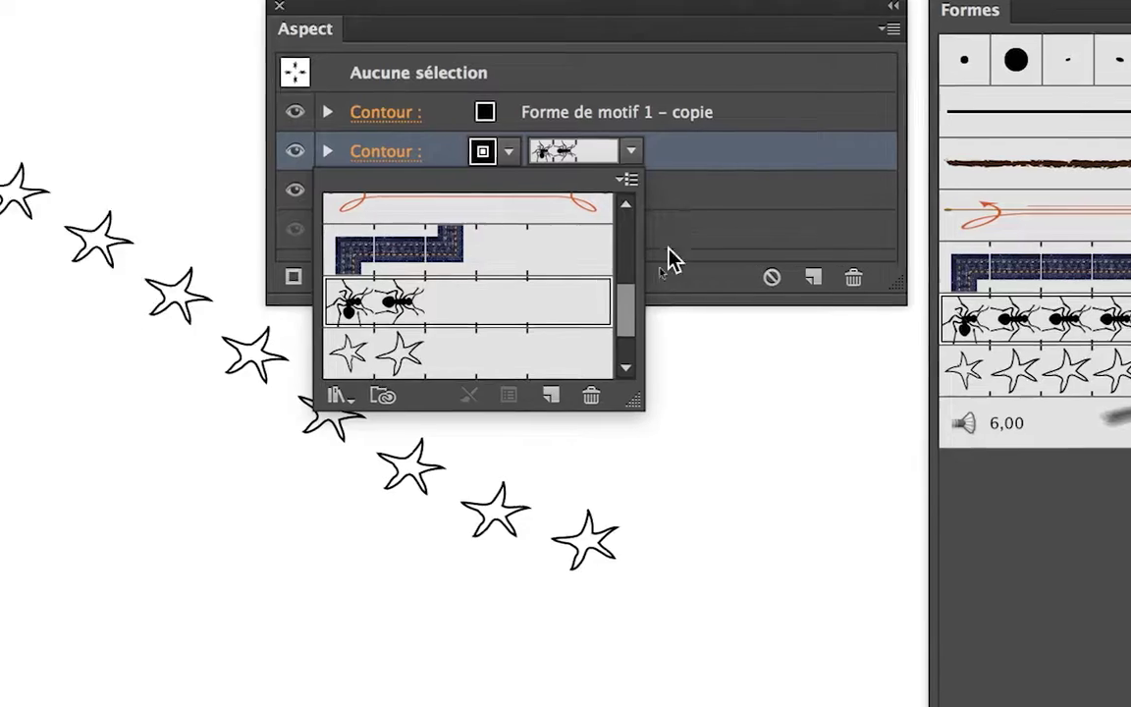
pyautogui.click(732, 242)
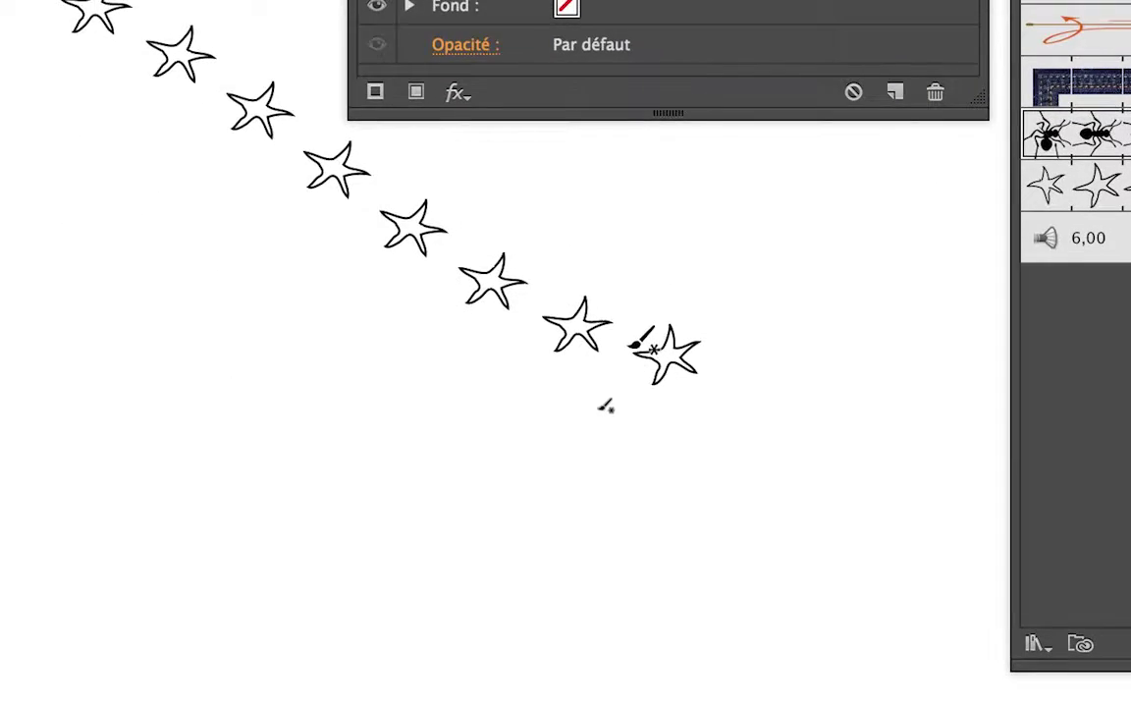
# - Select the starfish path, duplicate its stroke, and apply the ant pattern brush Forme de motif 1 to the lower stroke
pyautogui.keyDown('ctrl'); pyautogui.click(623, 351); pyautogui.keyUp('ctrl')
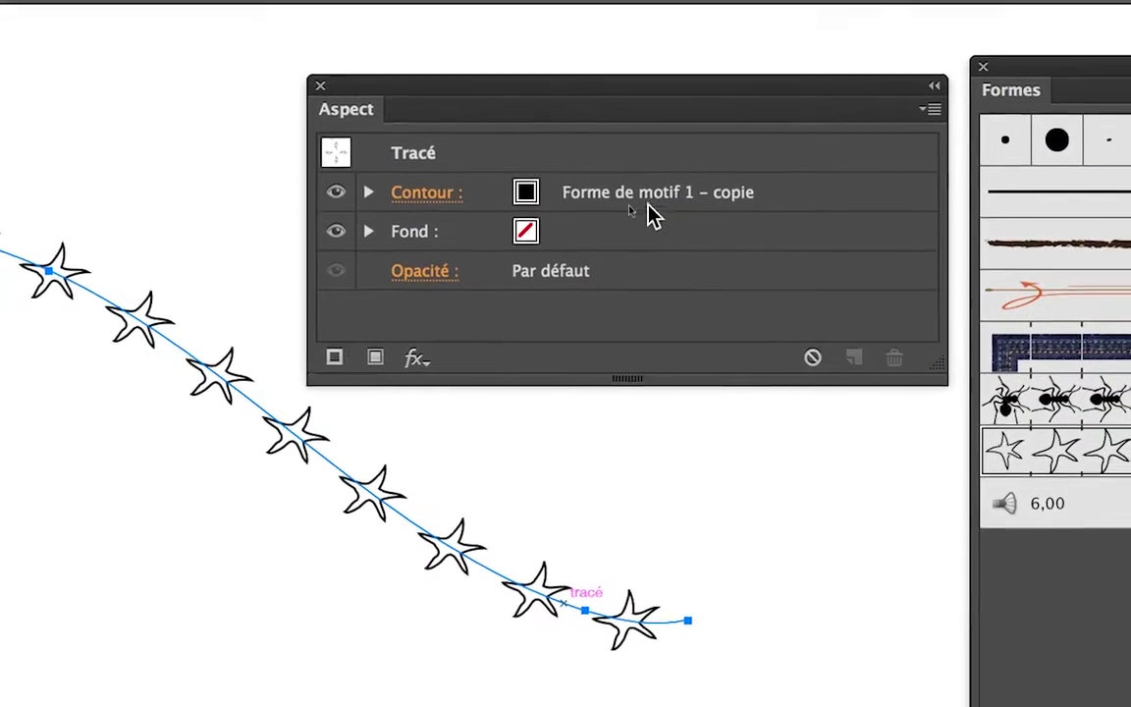
pyautogui.click(833, 191)
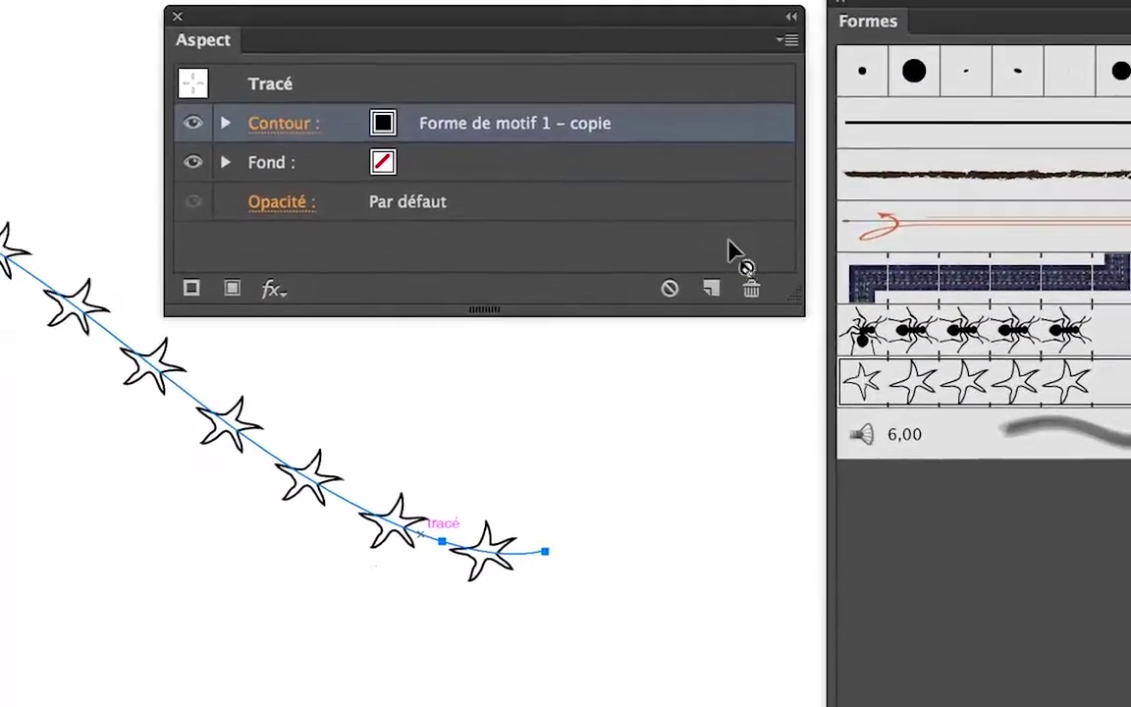
pyautogui.moveTo(731, 253); pyautogui.dragTo(709, 285)
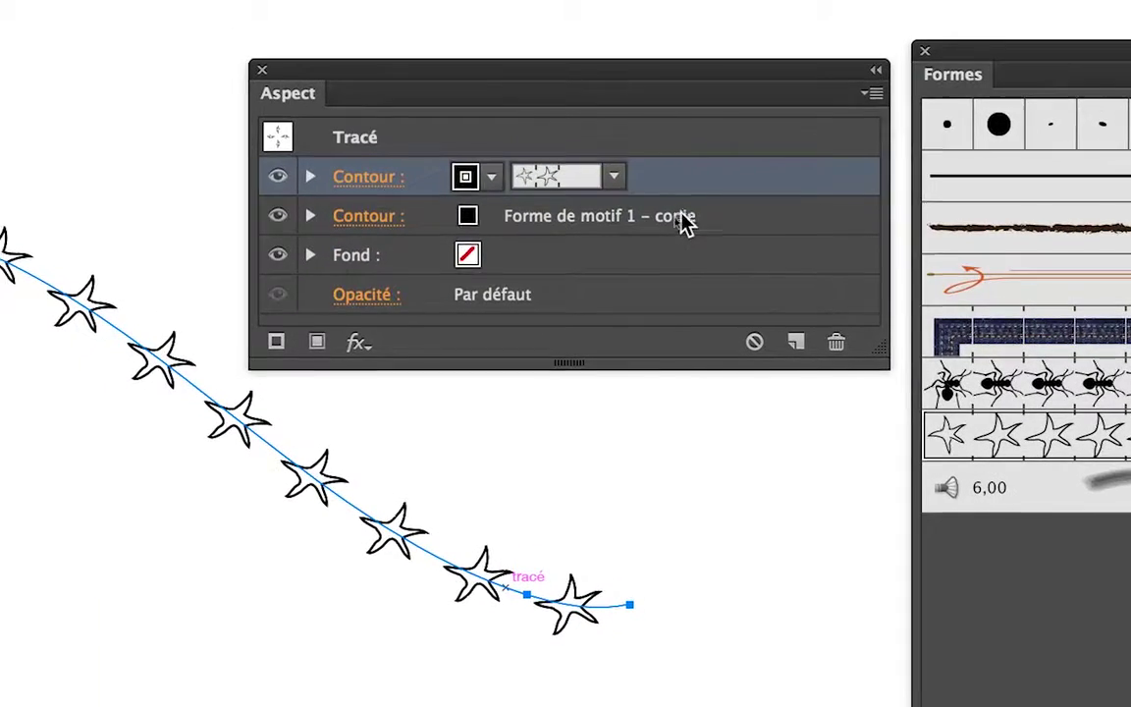
pyautogui.click(685, 224)
pyautogui.click(614, 216)
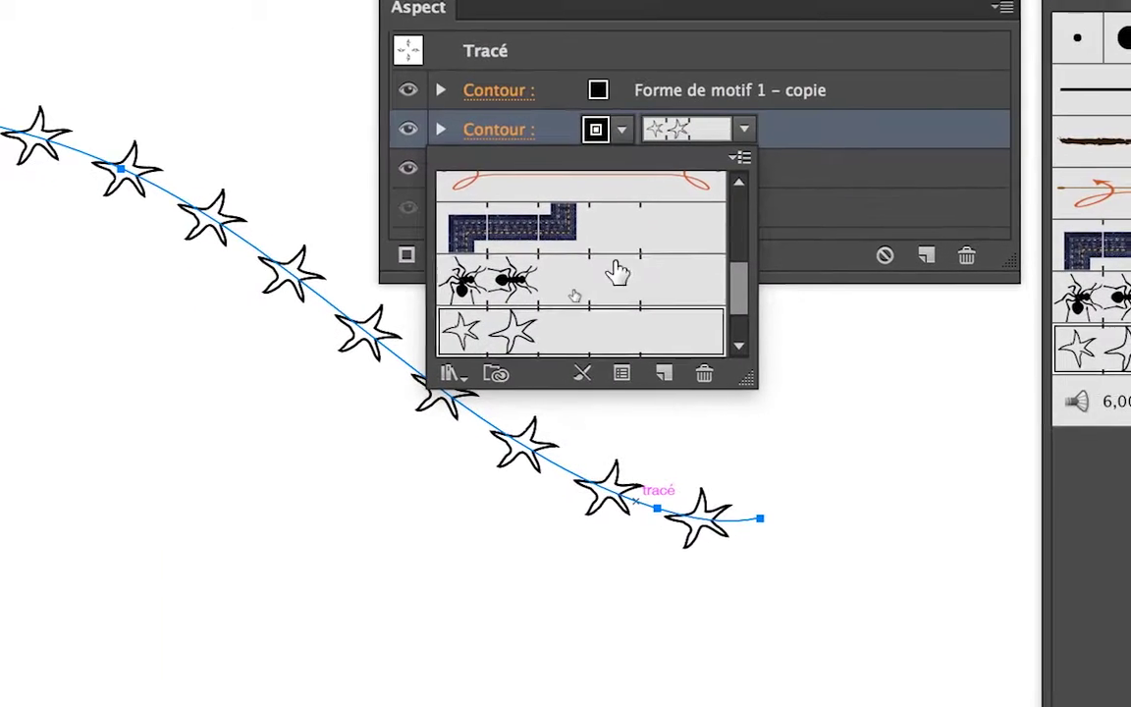
pyautogui.click(618, 273)
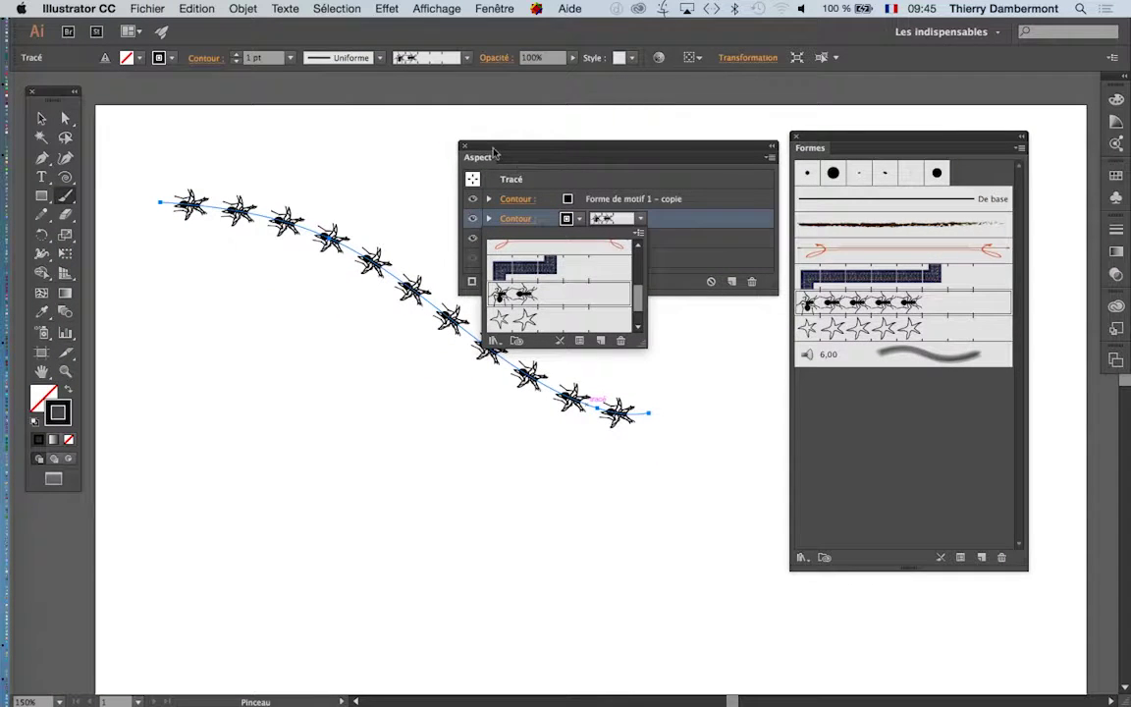
pyautogui.click(496, 152)
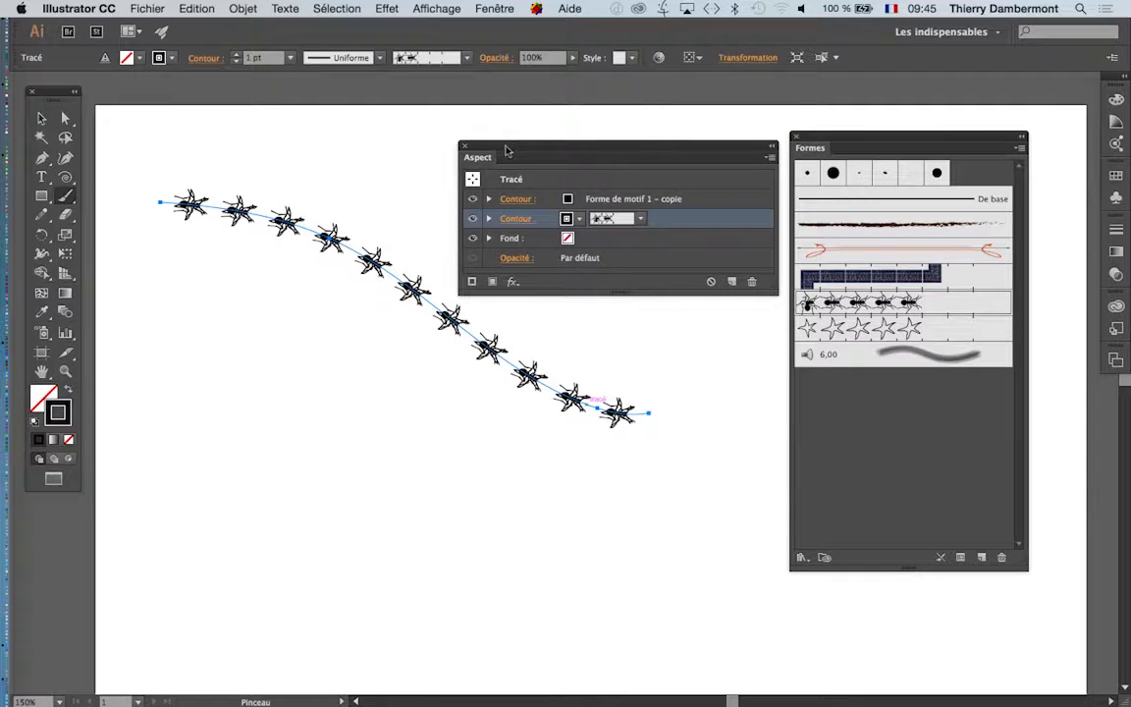
# - Reposition the Aspect panel beside the path and inspect the attributes of the starfish stroke
pyautogui.moveTo(496, 153)
pyautogui.mouseDown()
pyautogui.moveTo(194, 447)
pyautogui.moveTo(164, 324)
pyautogui.mouseUp()
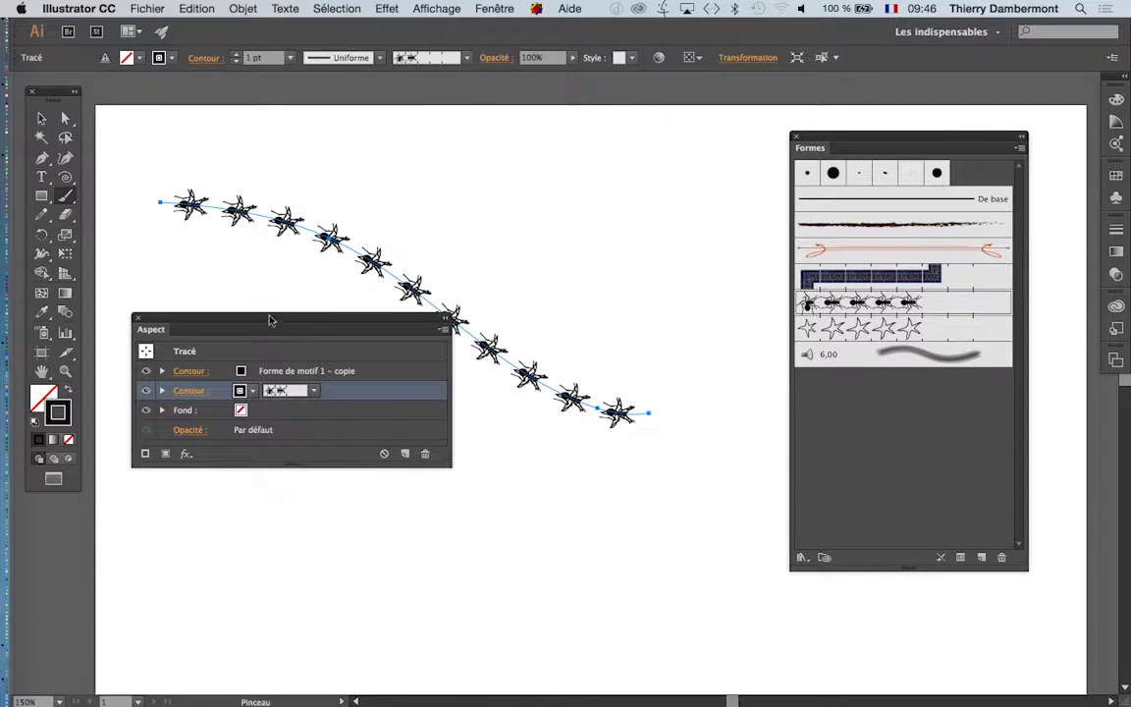
pyautogui.moveTo(272, 319); pyautogui.dragTo(593, 128)
pyautogui.press('super')
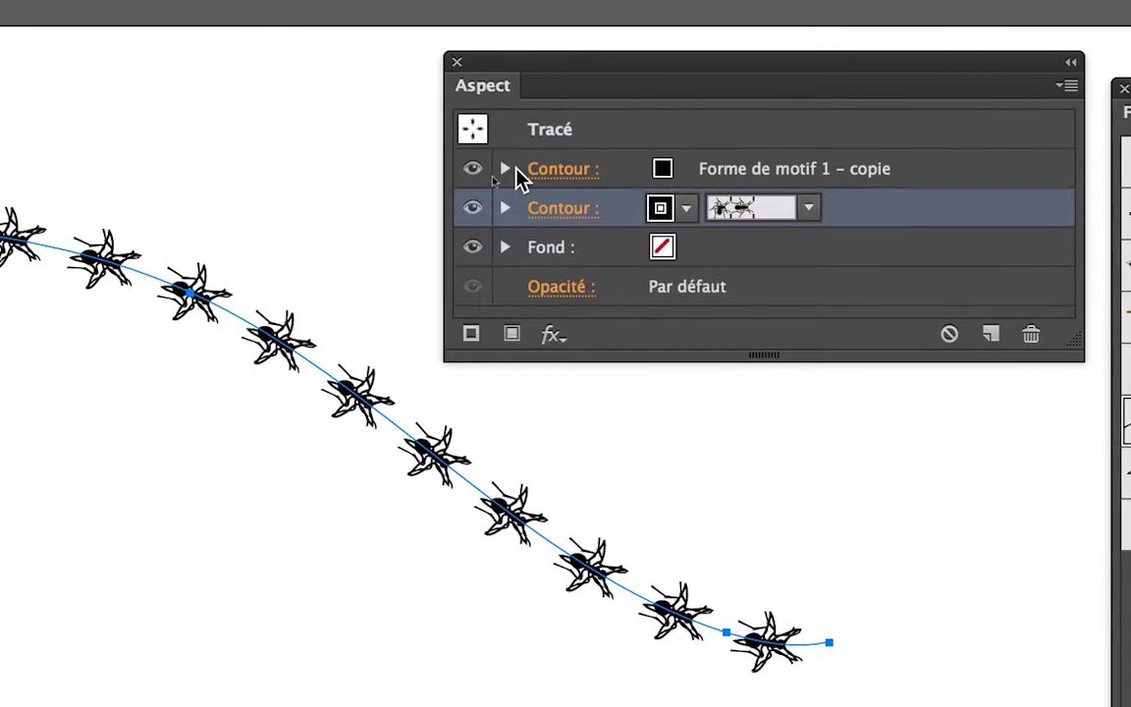
pyautogui.click(498, 174)
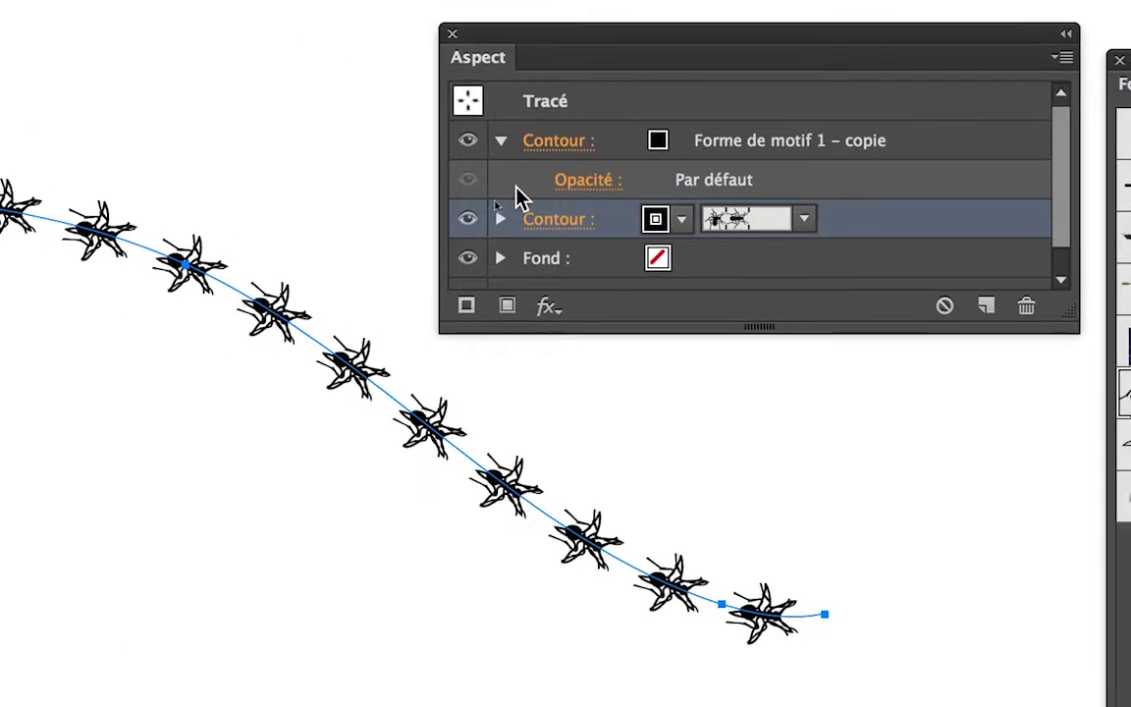
pyautogui.click(511, 167)
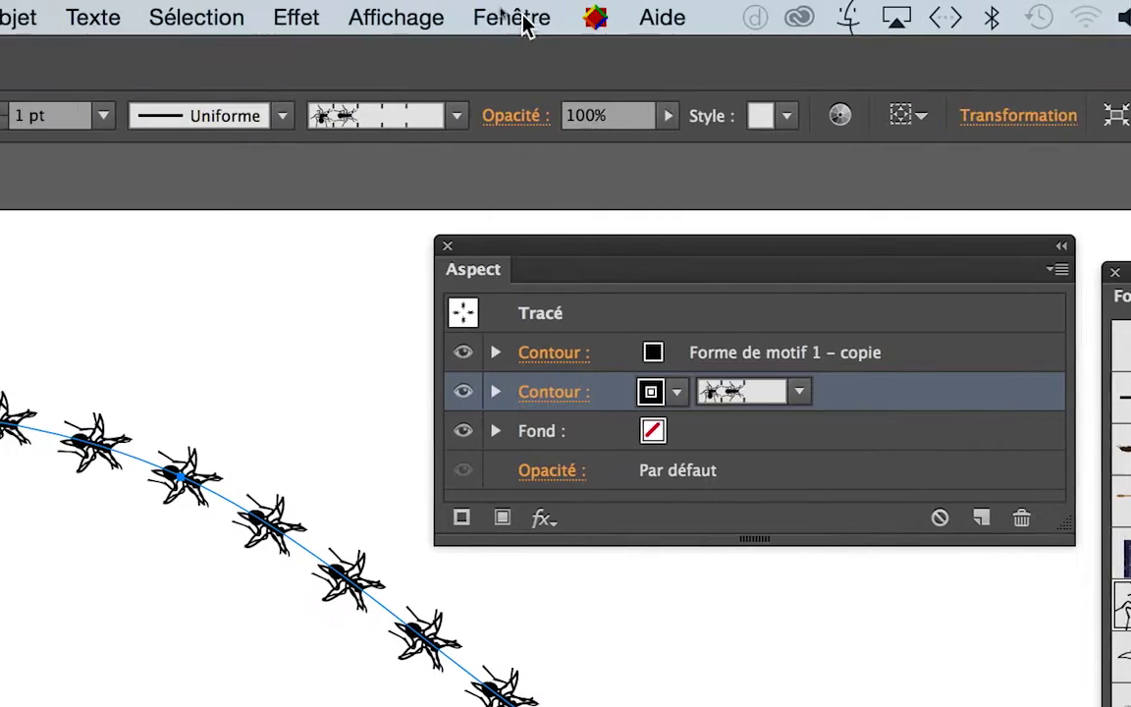
# - Open the Contour panel, detach it from its group, and place it just below the Aspect panel
pyautogui.click(526, 19)
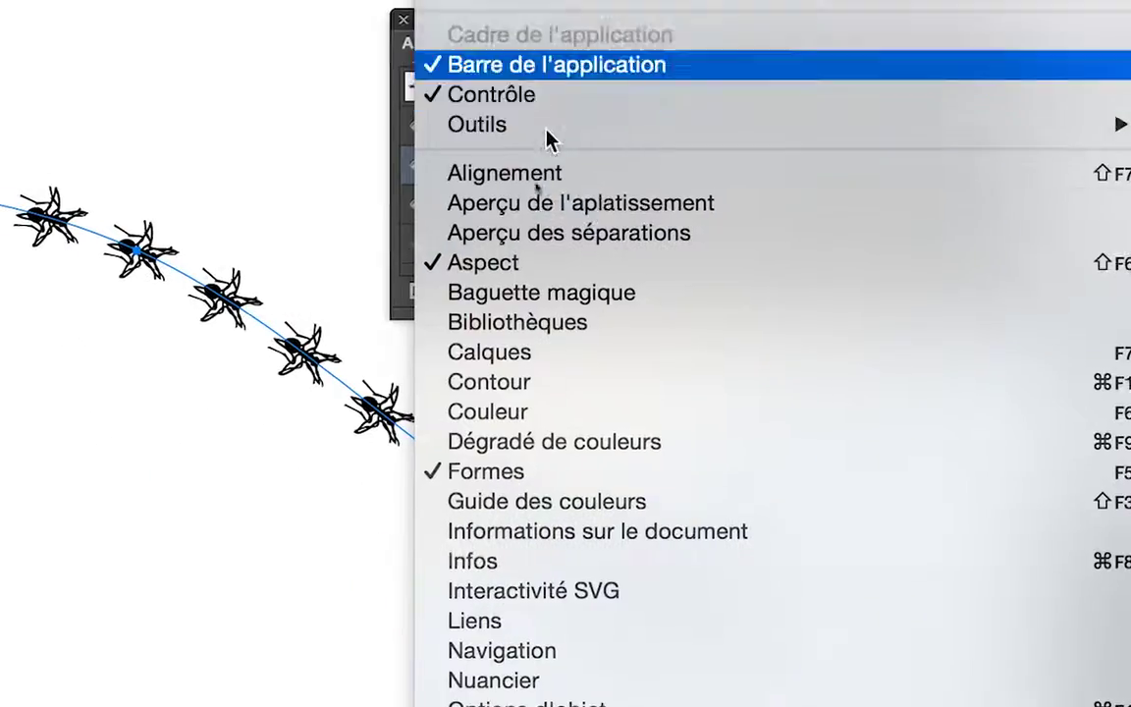
pyautogui.click(612, 607)
pyautogui.press('v')
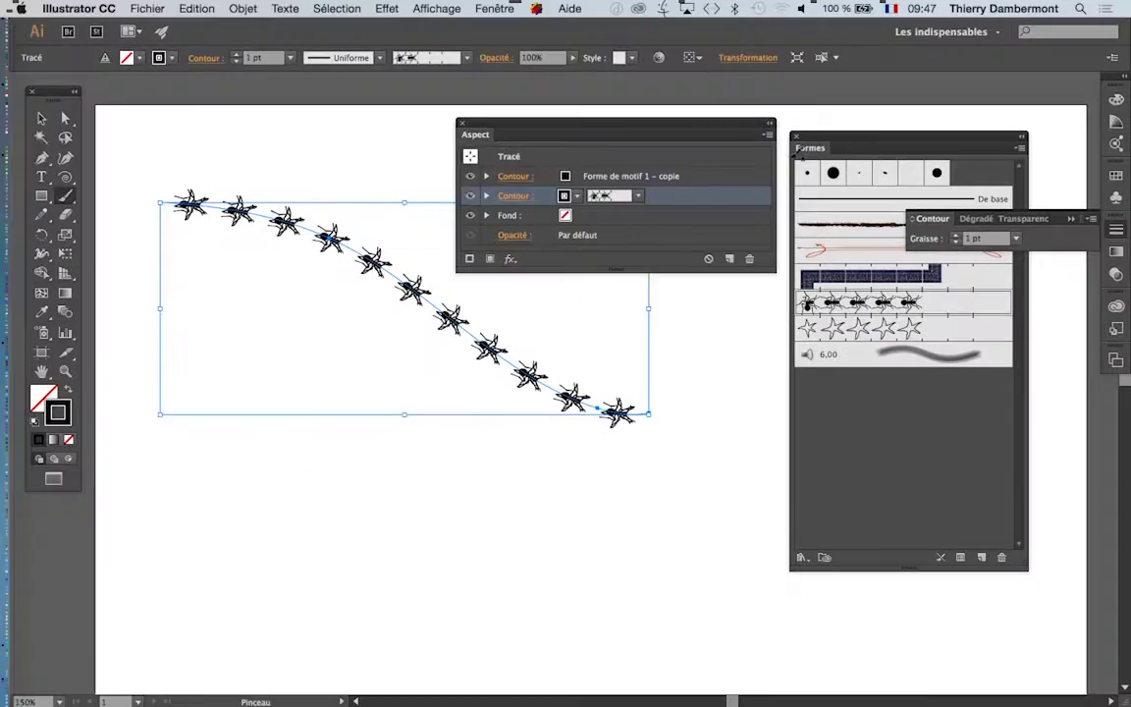
pyautogui.press('b')
pyautogui.moveTo(927, 222); pyautogui.dragTo(214, 169)
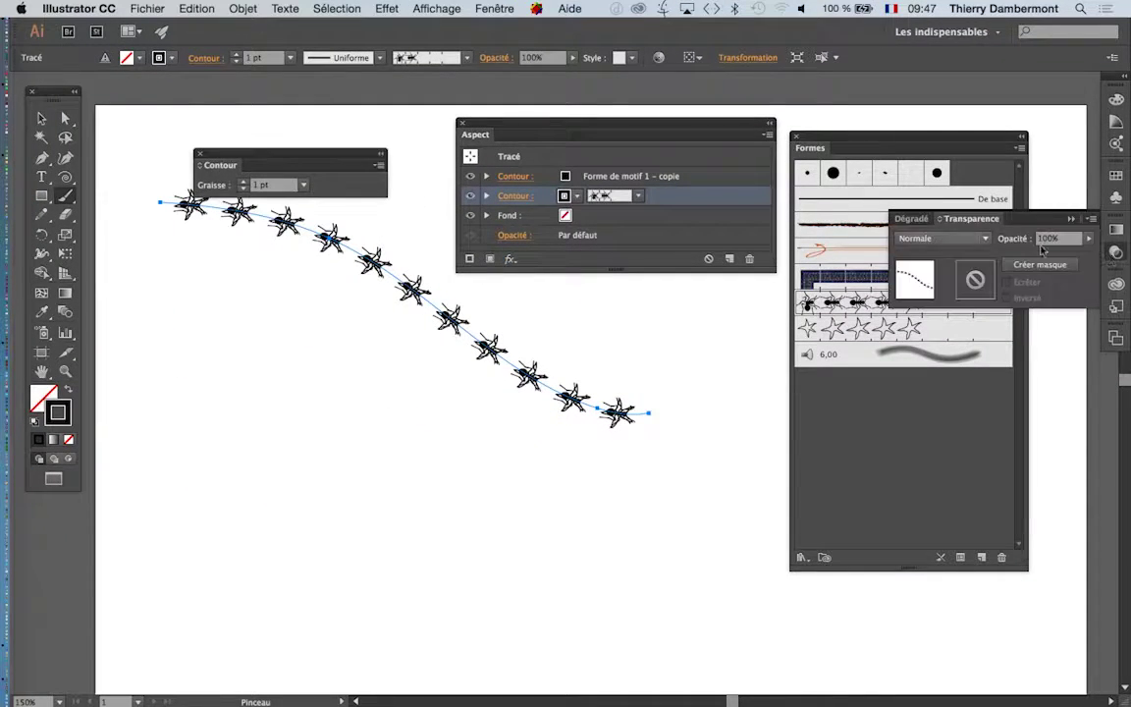
pyautogui.moveTo(330, 160); pyautogui.dragTo(685, 298)
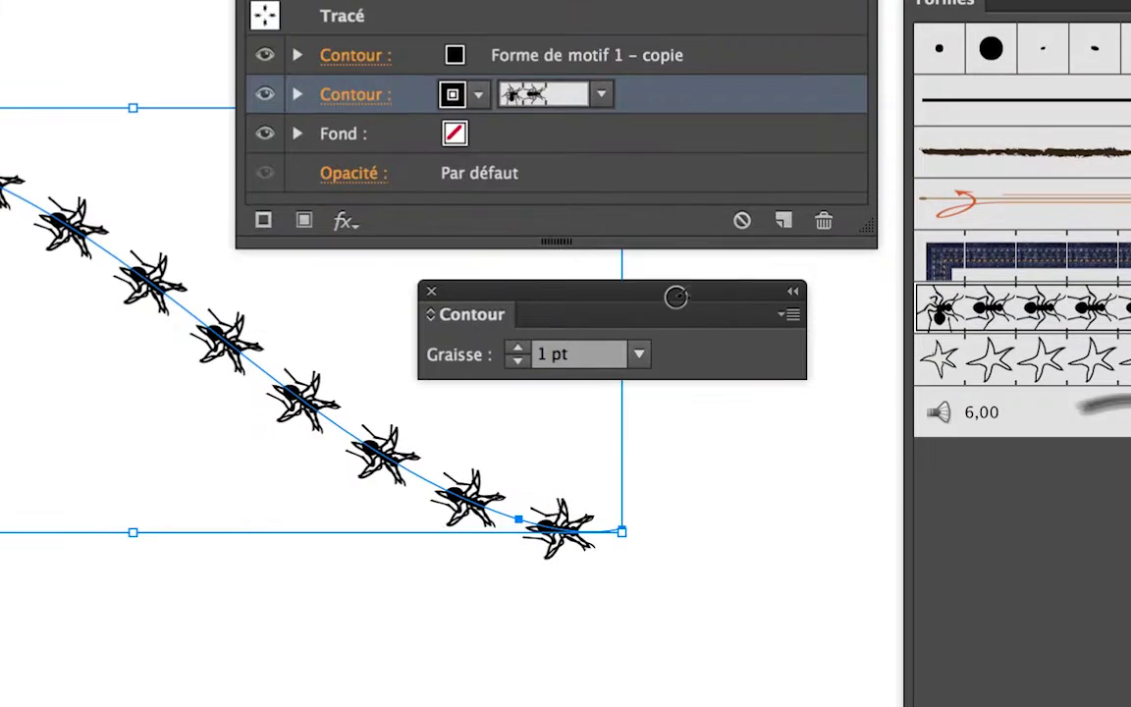
# - Try a 2 pt weight on the ant stroke and return it to 1 pt
pyautogui.press('b')
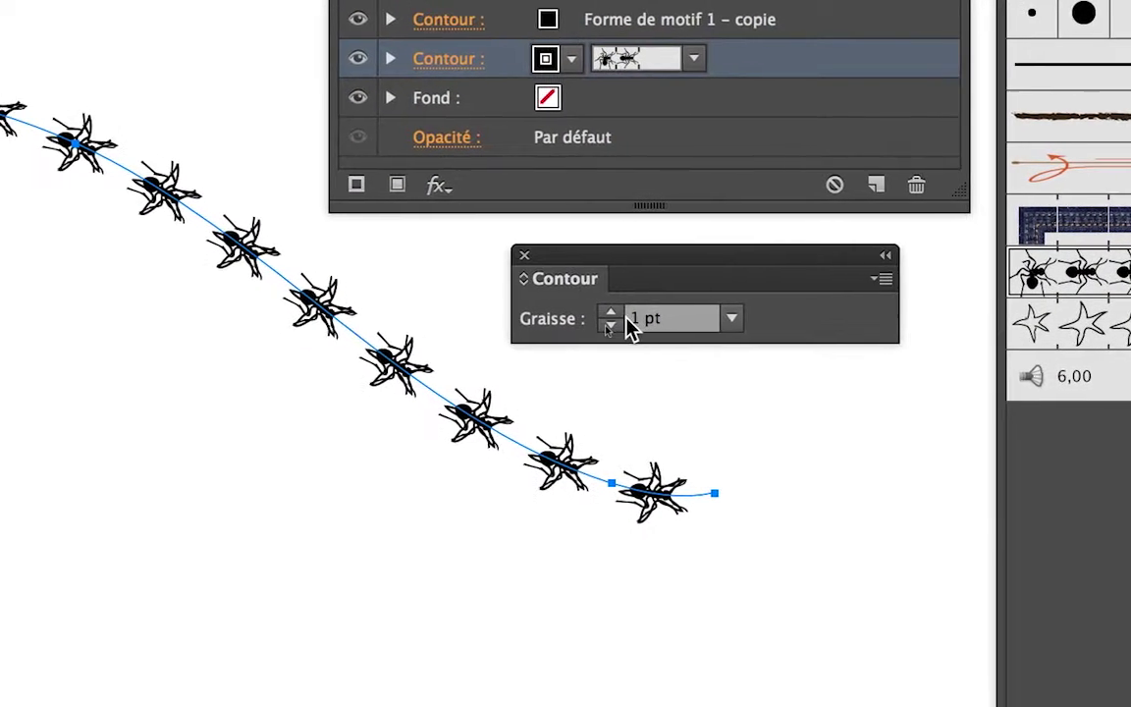
pyautogui.click(570, 334)
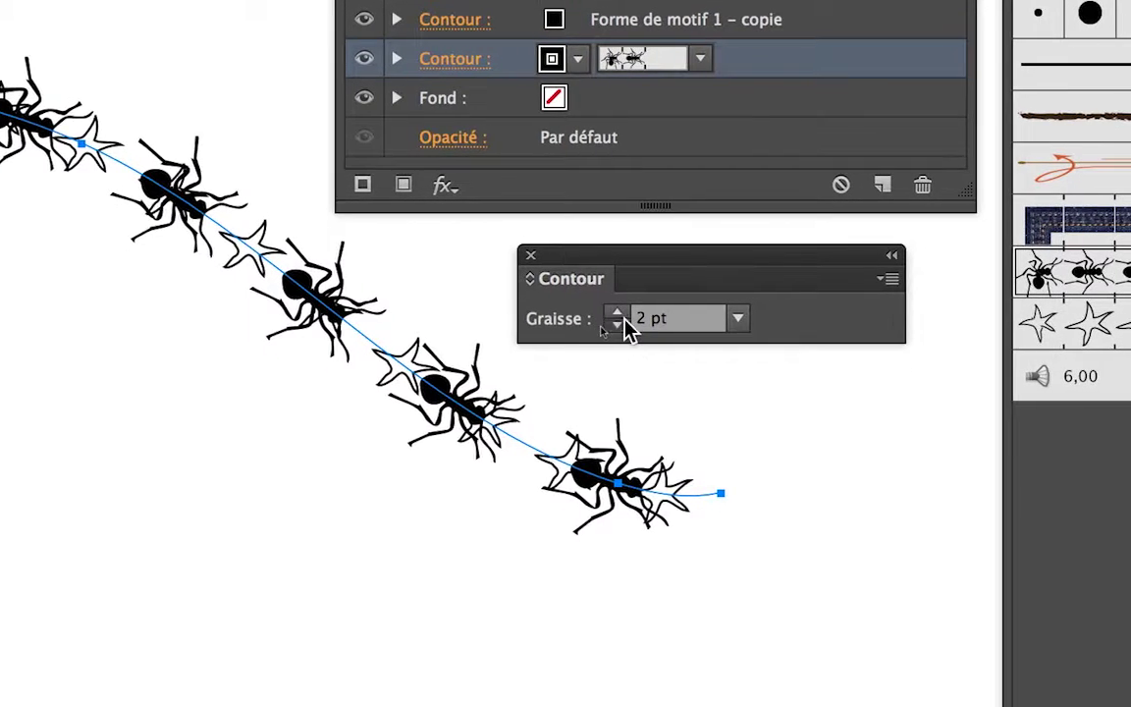
pyautogui.click(626, 330)
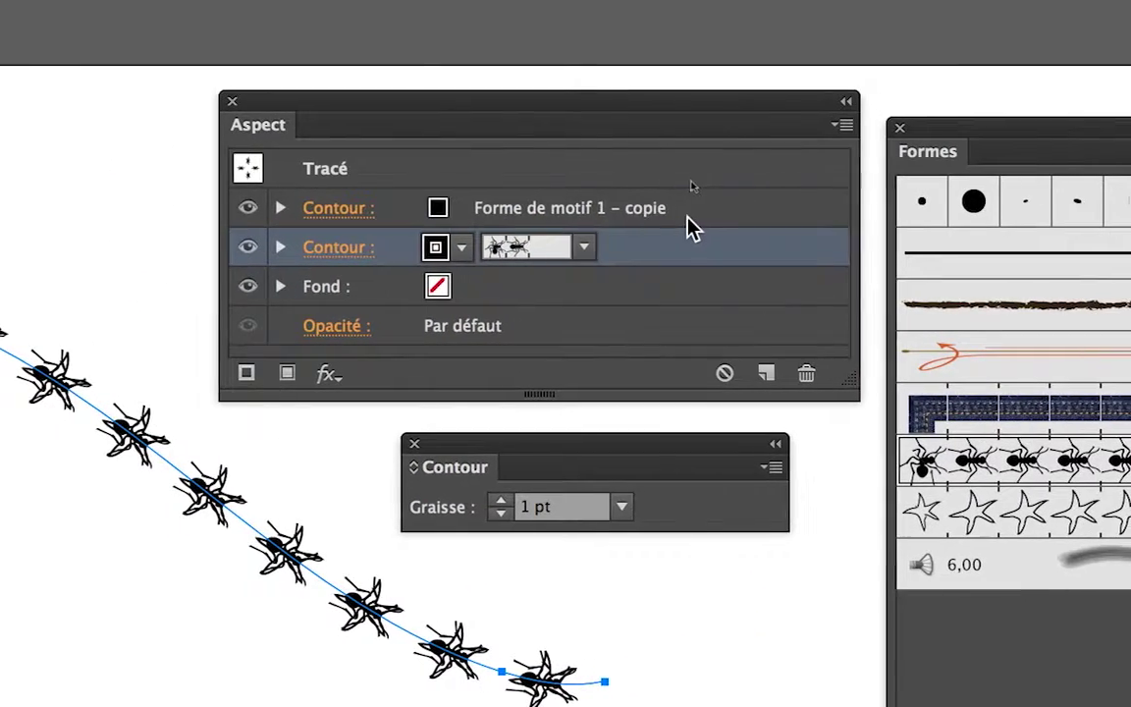
# - Try changing the weight of the starfish stroke and close the Contour panel
pyautogui.click(825, 114)
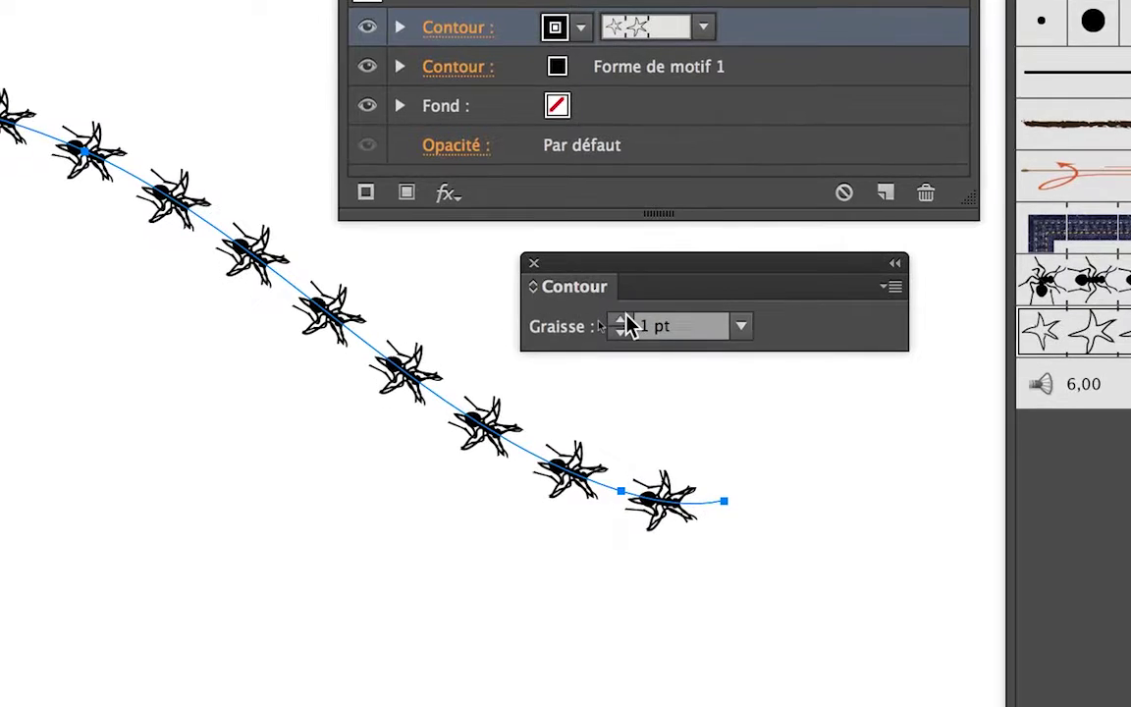
pyautogui.click(593, 393)
pyautogui.click(625, 327)
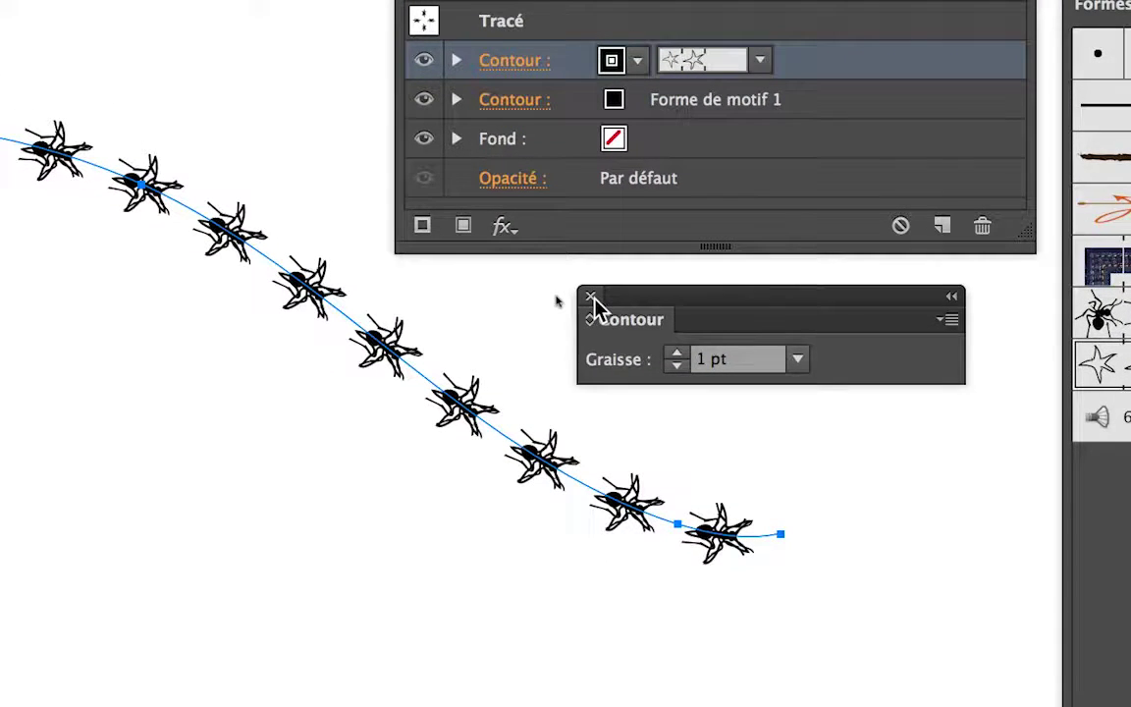
pyautogui.click(591, 297)
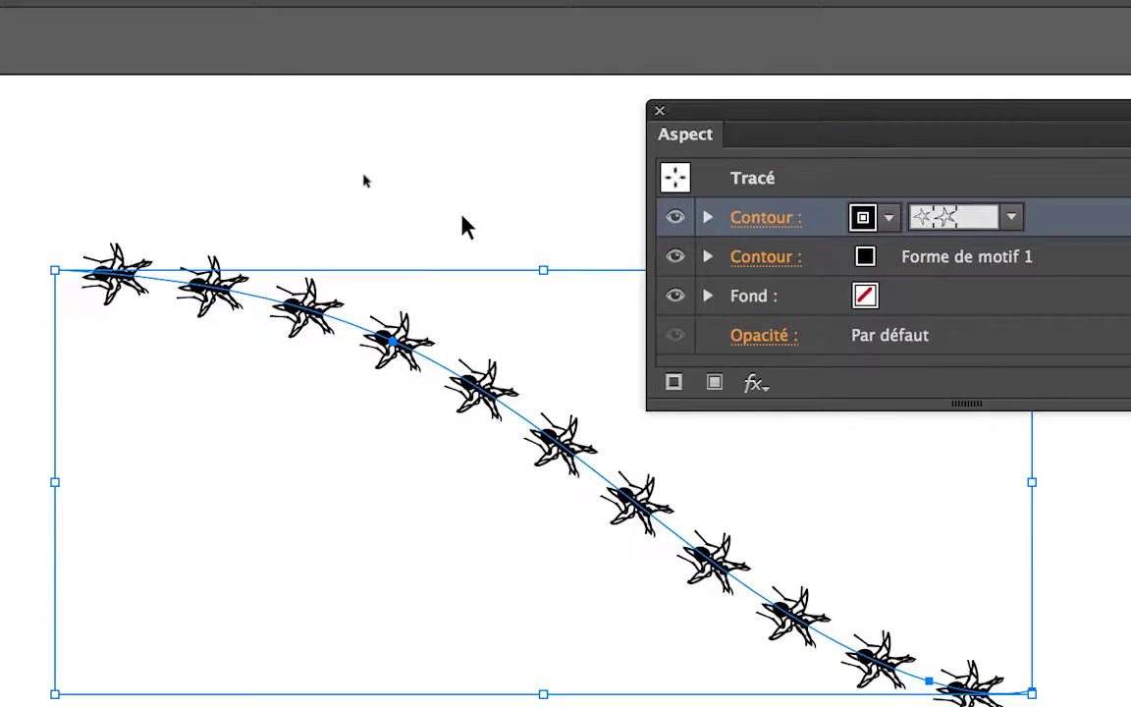
# - Deselect the path, open the options of the starfish pattern brush, and adjust its fixed scale to 135%
pyautogui.click(215, 69)
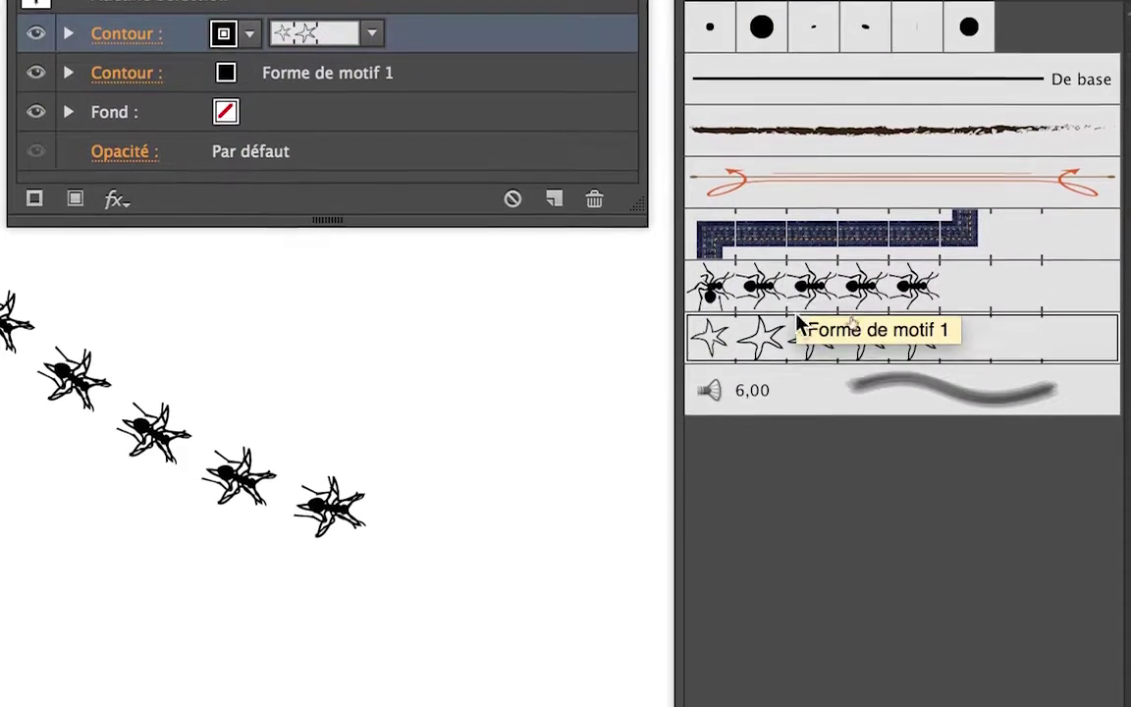
pyautogui.doubleClick(797, 324)
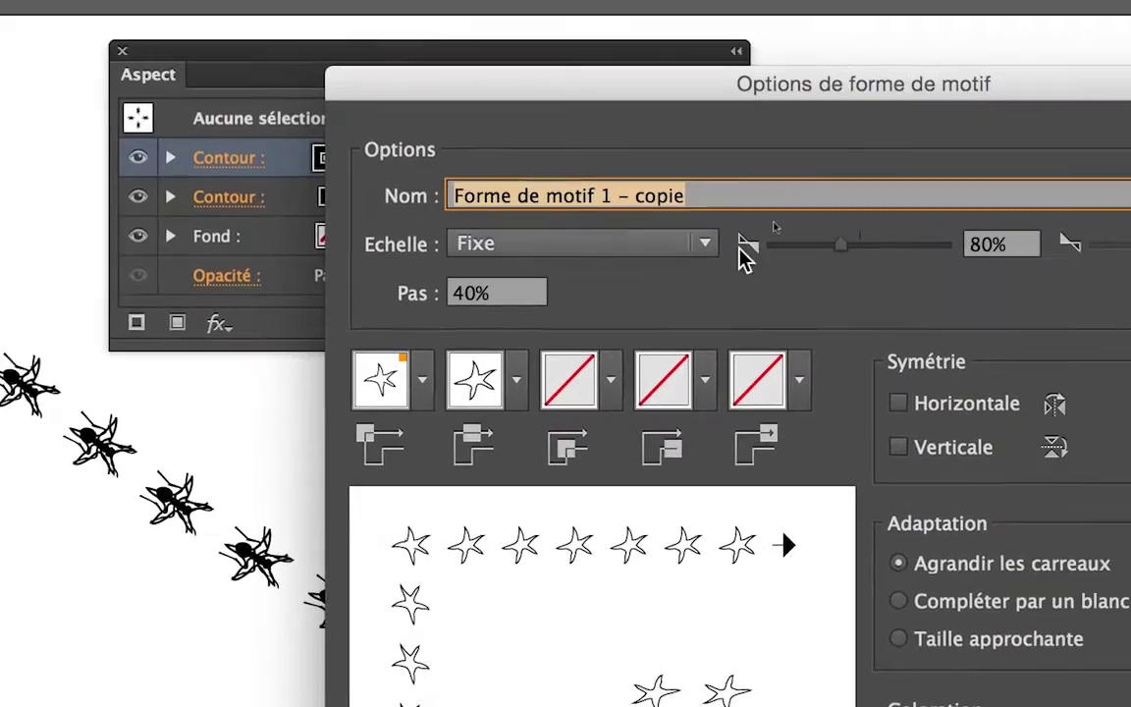
pyautogui.moveTo(845, 248); pyautogui.dragTo(872, 251)
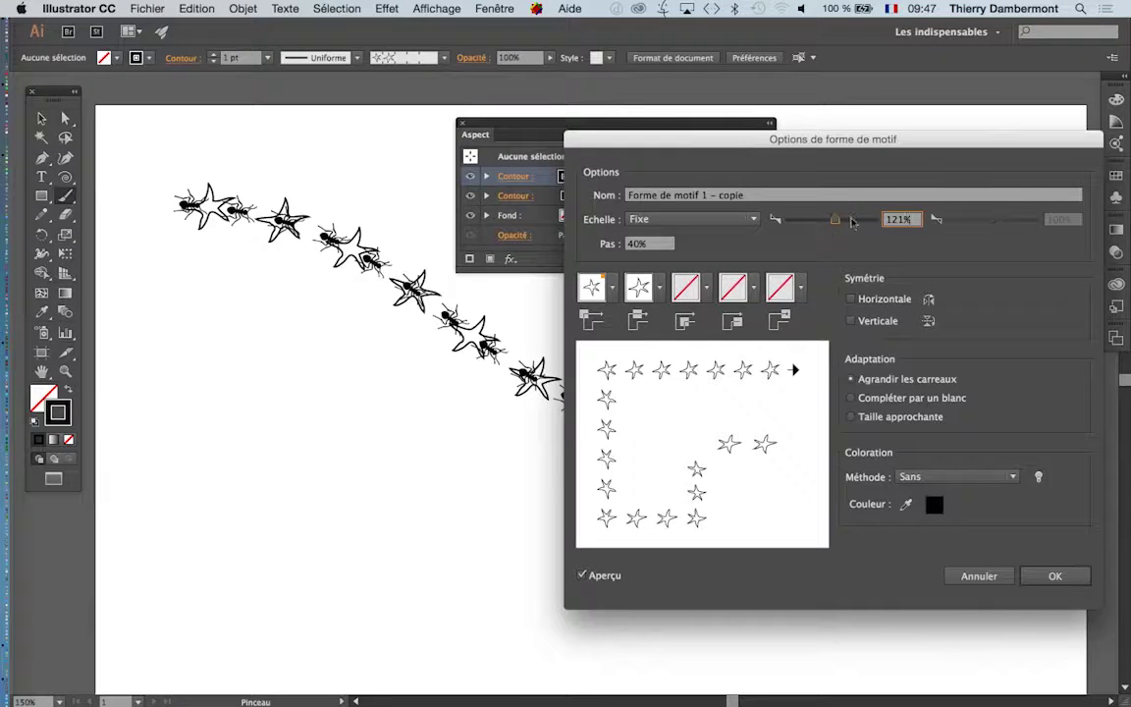
pyautogui.moveTo(844, 223)
pyautogui.mouseDown()
pyautogui.moveTo(813, 220)
pyautogui.moveTo(838, 222)
pyautogui.mouseUp()
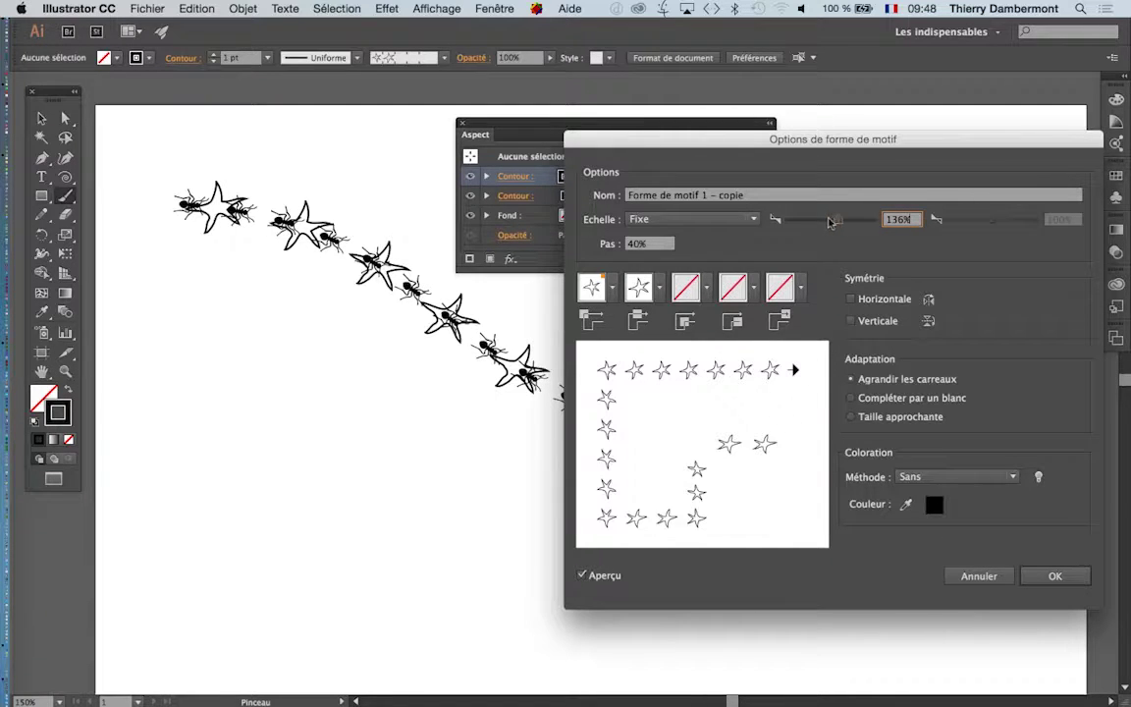
pyautogui.moveTo(819, 221)
pyautogui.mouseDown()
pyautogui.moveTo(810, 223)
pyautogui.moveTo(836, 223)
pyautogui.mouseUp()
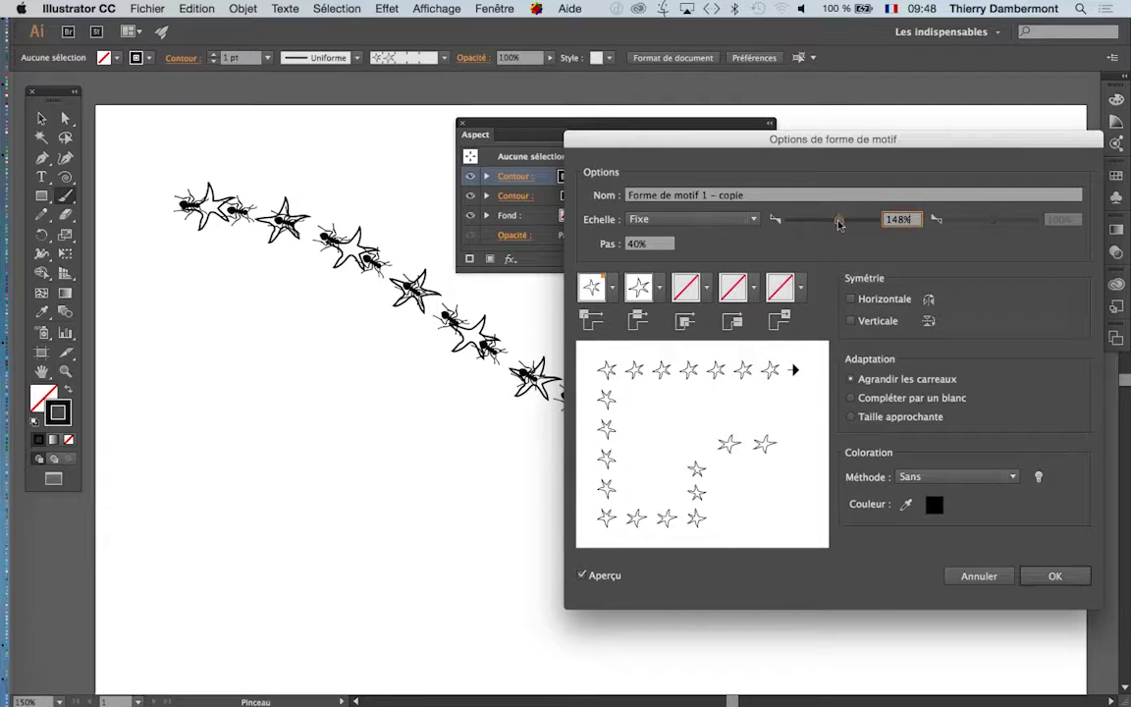
pyautogui.moveTo(838, 224); pyautogui.dragTo(838, 230)
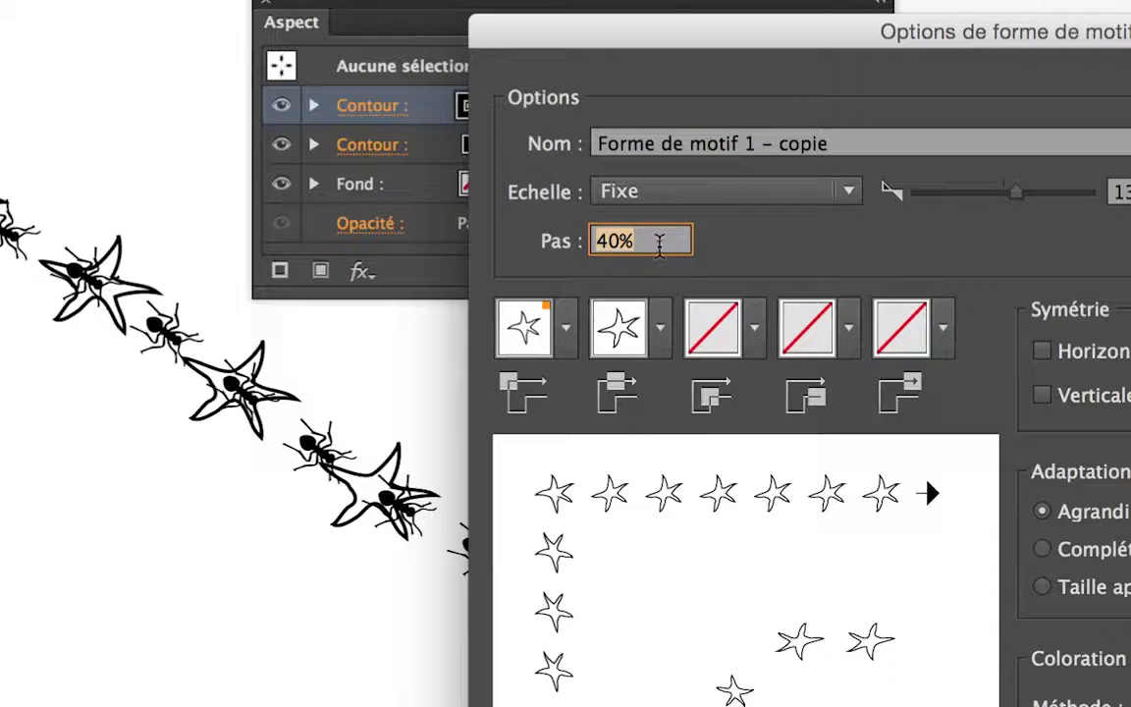
# - Set the starfish brush's spacing to 300% and its scale to 183%, and apply the changes to the existing strokes
pyautogui.write('300')
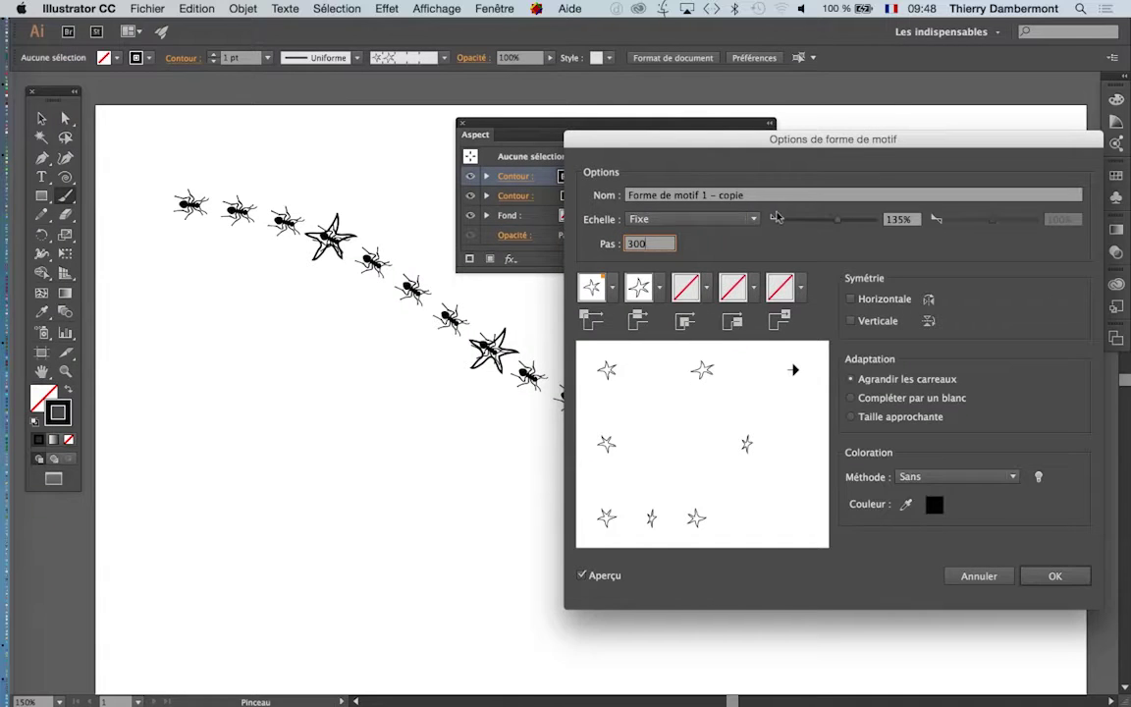
pyautogui.moveTo(841, 221); pyautogui.dragTo(846, 222)
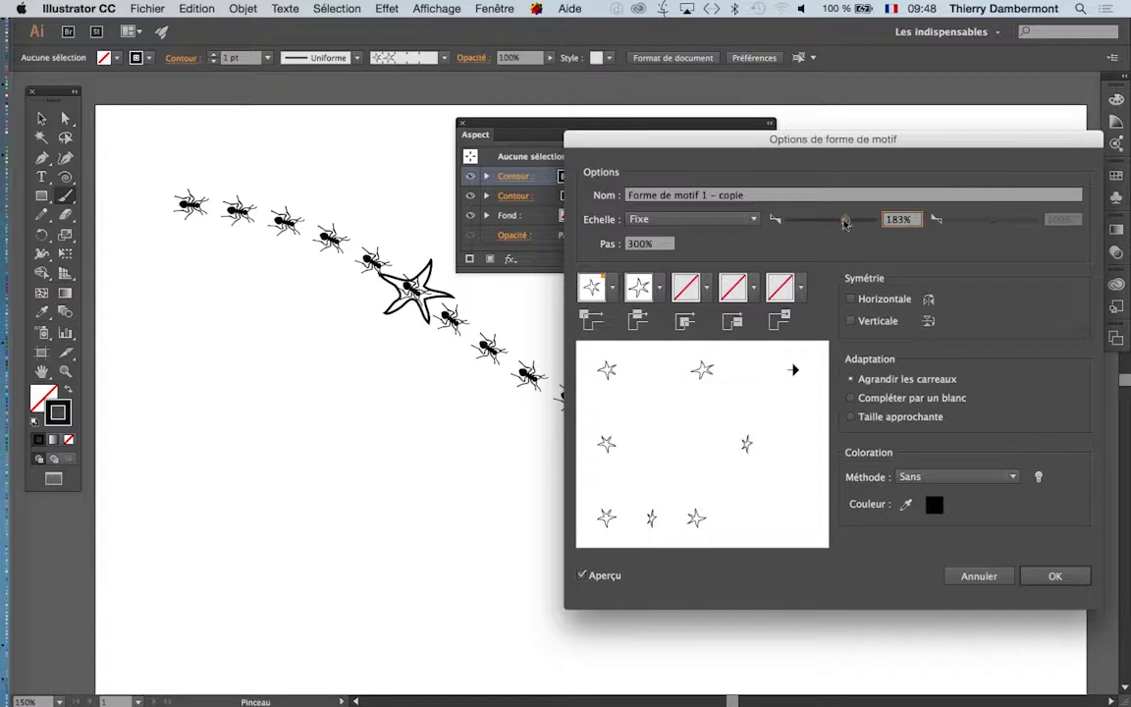
pyautogui.click(1027, 573)
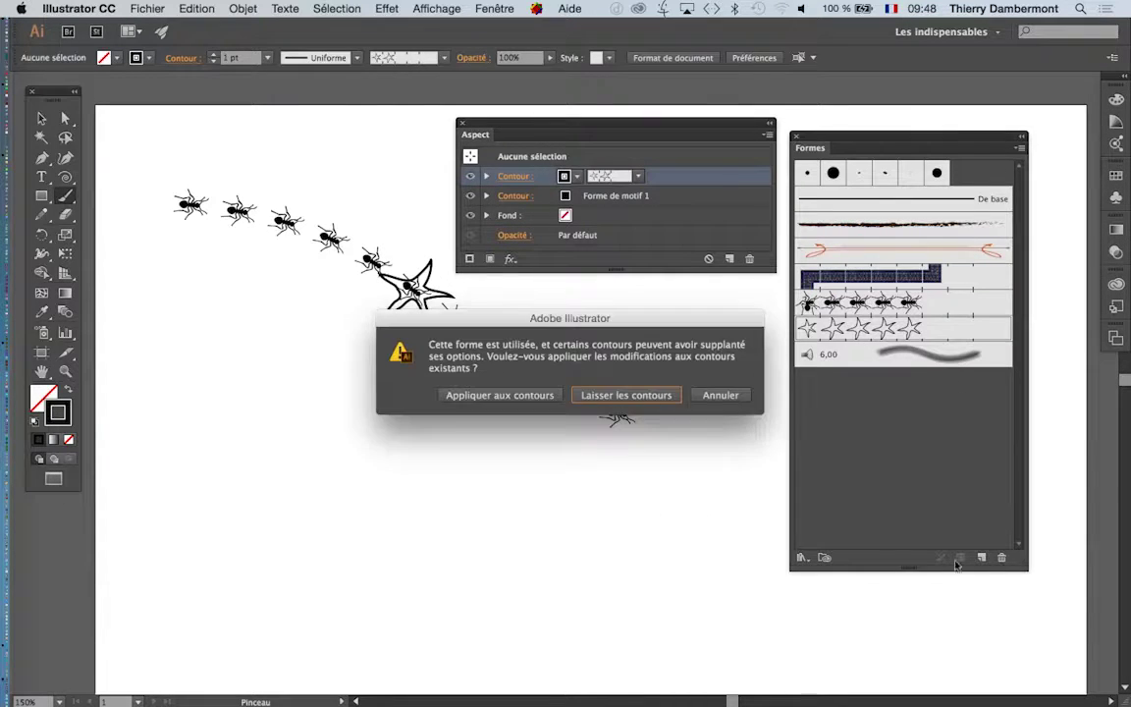
pyautogui.click(514, 398)
# - Try replacing the path with a freshly painted brush stroke, and undo back to the original path
pyautogui.press('super+minus')
pyautogui.moveTo(518, 449); pyautogui.dragTo(323, 391)
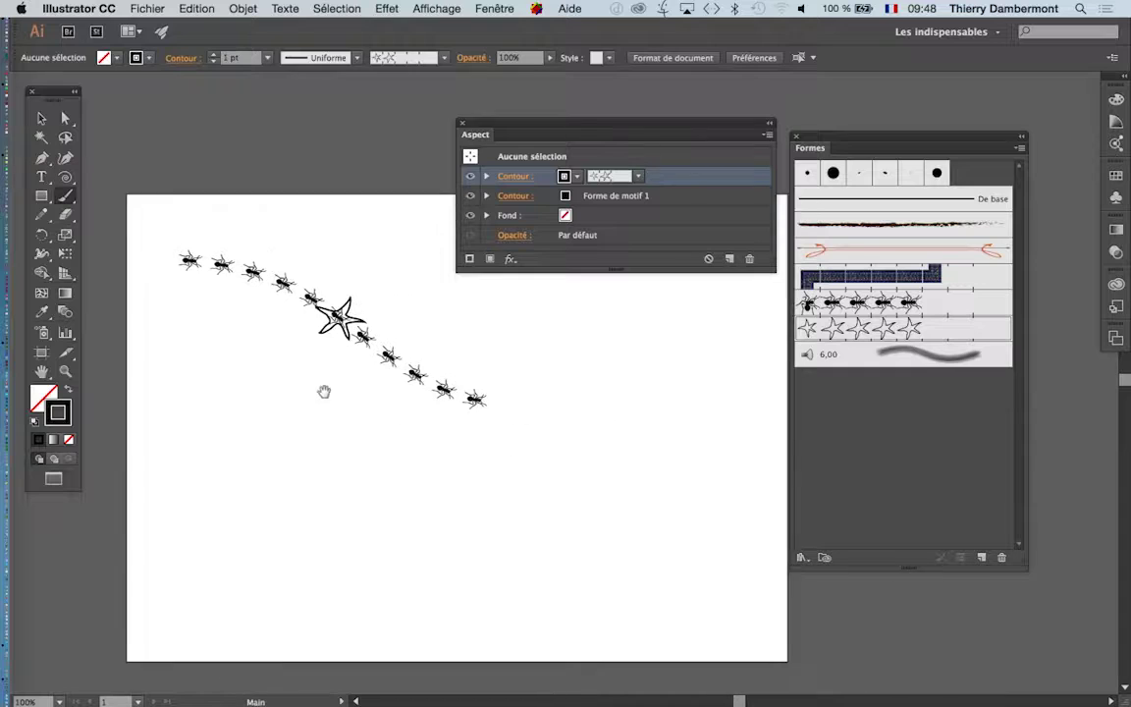
pyautogui.moveTo(249, 238); pyautogui.dragTo(336, 400)
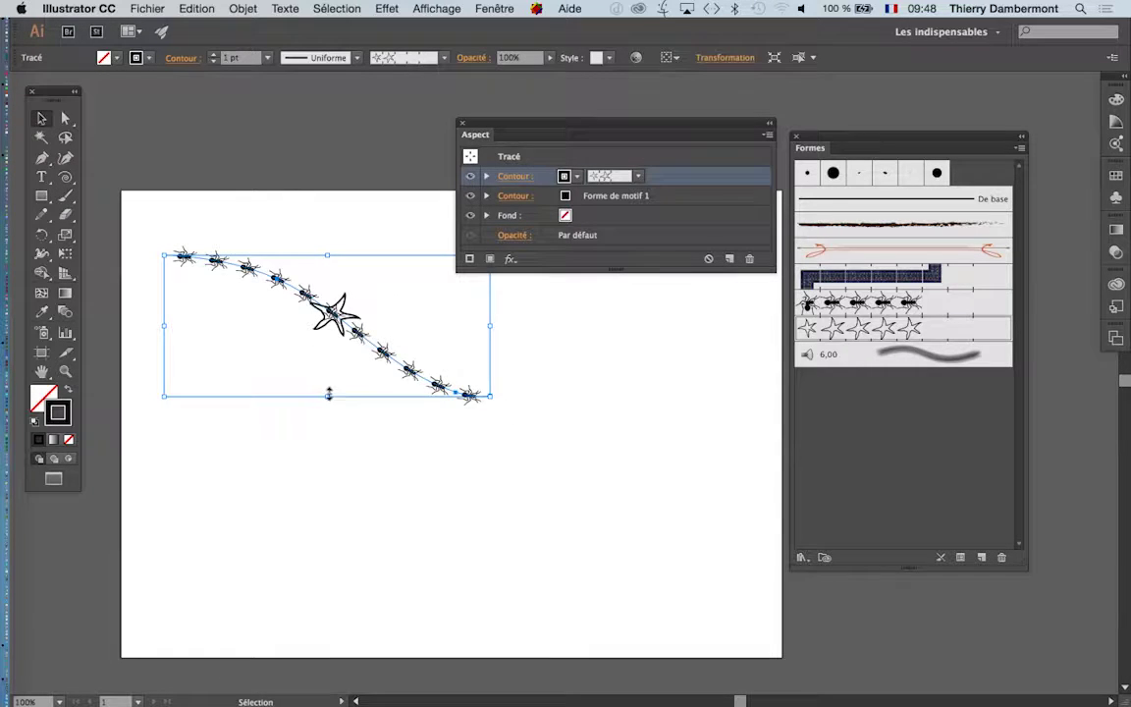
pyautogui.press('Delete')
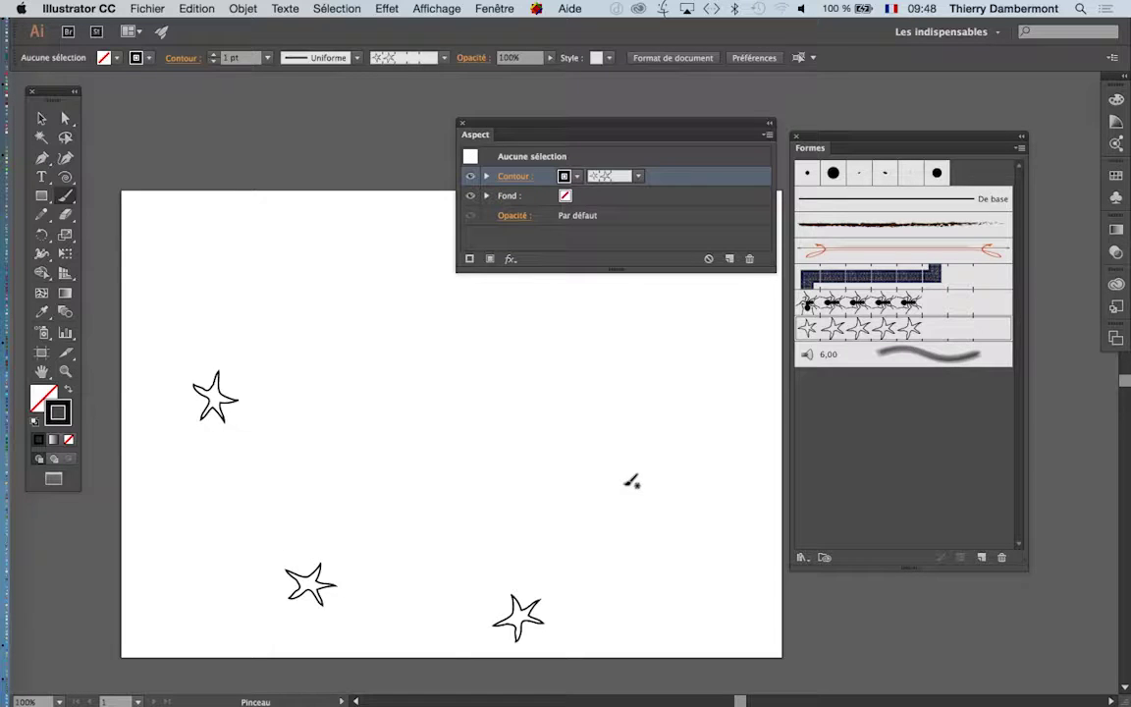
pyautogui.press('v')
pyautogui.press('super+z')
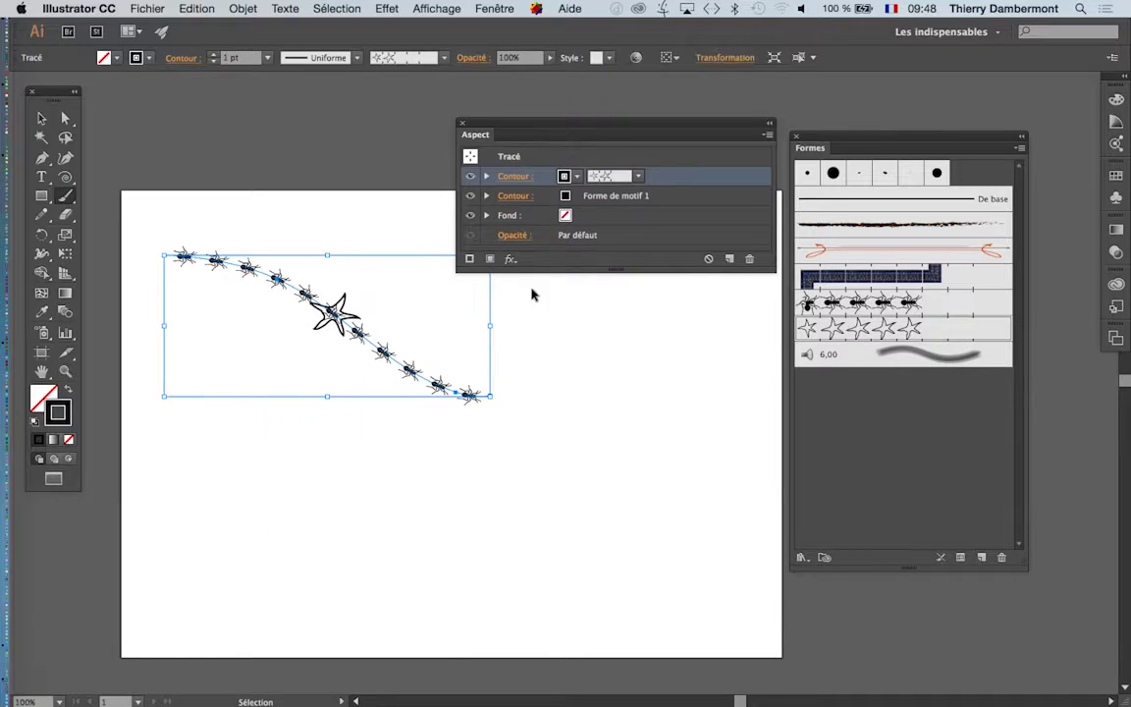
# - Reposition the Aspect panel above the path and make it taller
pyautogui.moveTo(575, 127); pyautogui.dragTo(466, 105)
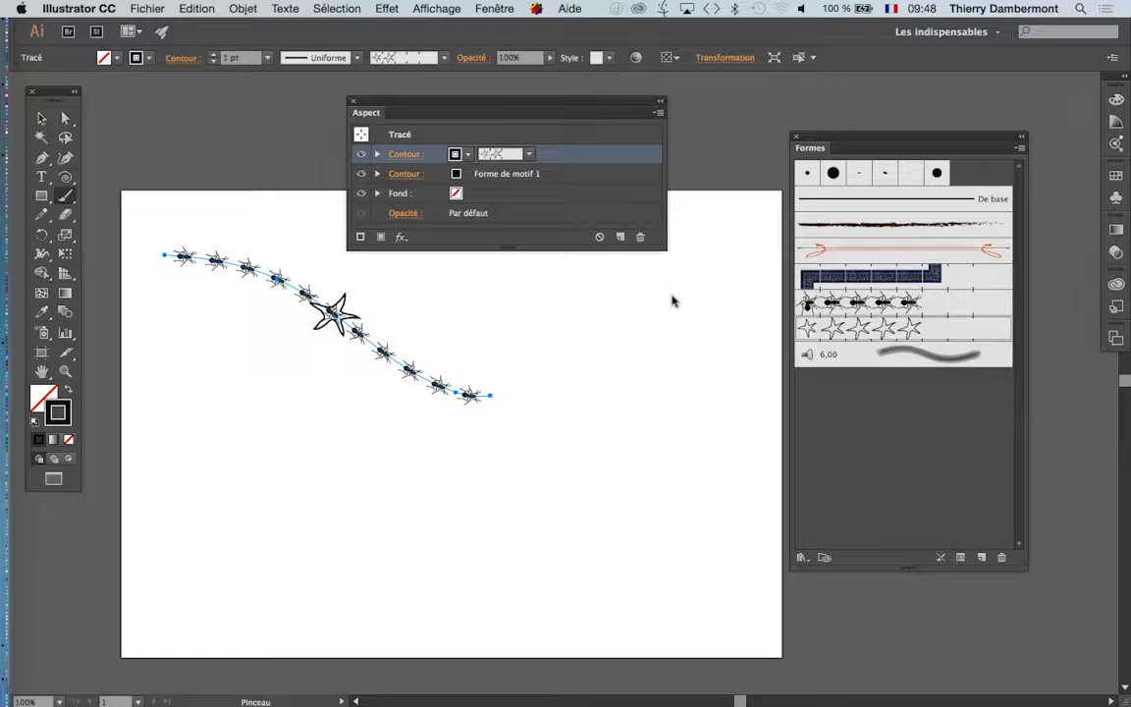
pyautogui.moveTo(664, 248); pyautogui.dragTo(652, 318)
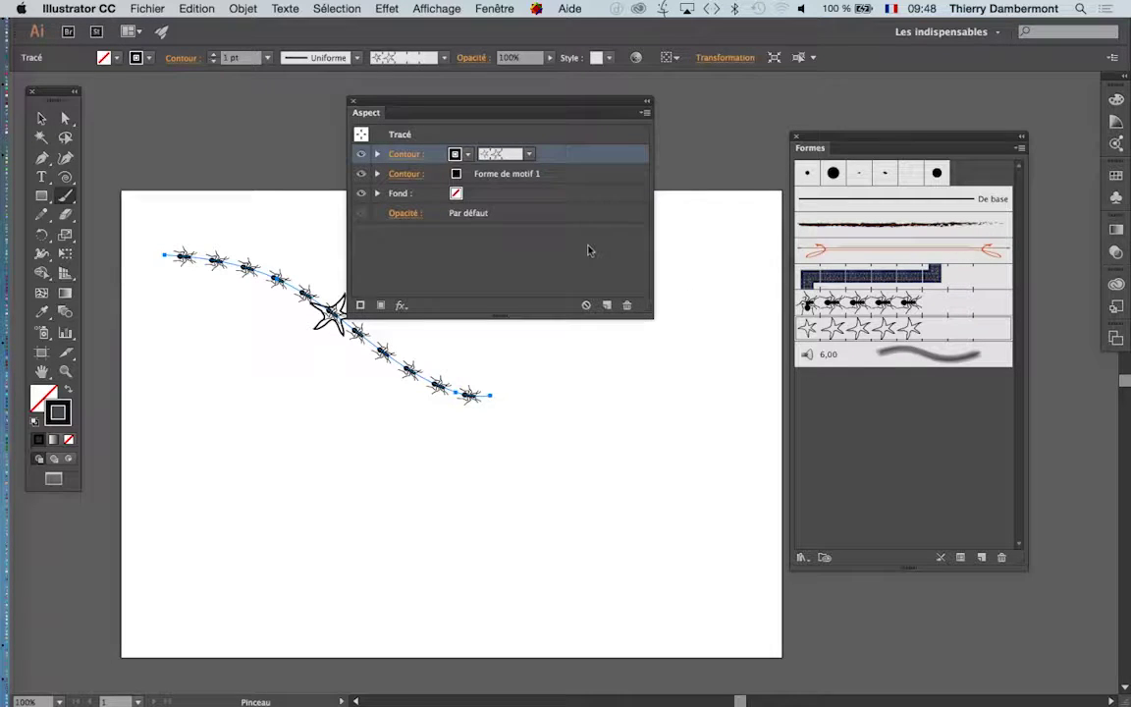
pyautogui.press('b')
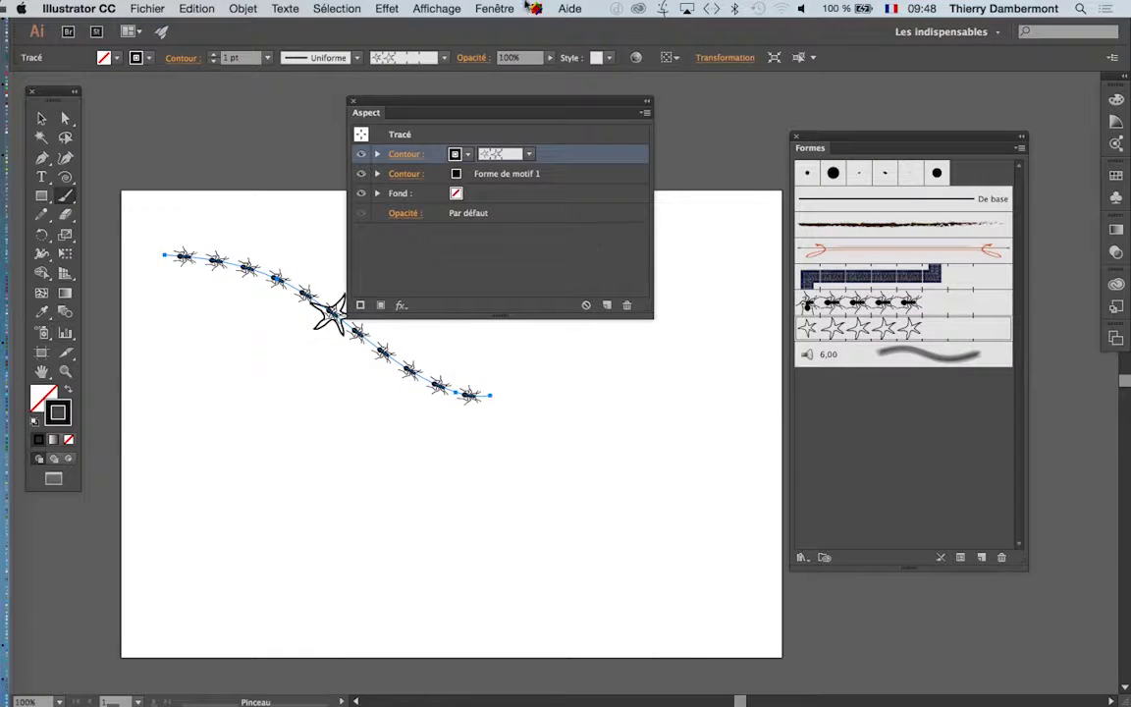
# - Open the Styles graphiques panel as an enlarged standalone panel and save the path's appearance as a new graphic style
pyautogui.click(494, 8)
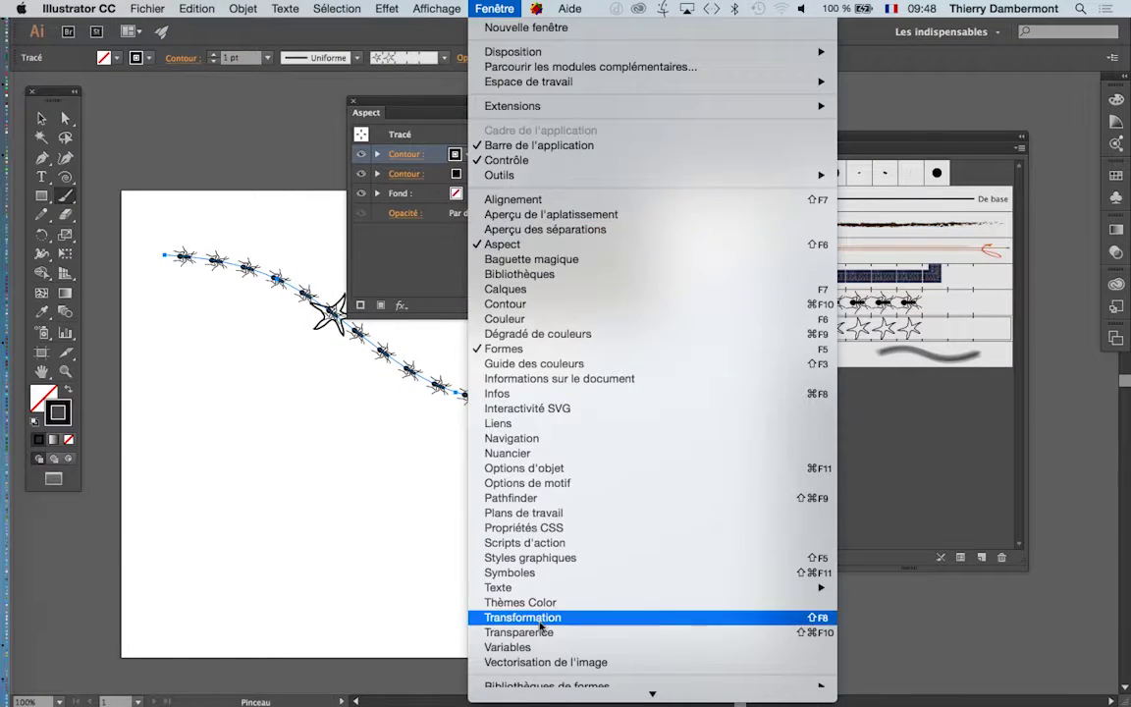
pyautogui.click(552, 559)
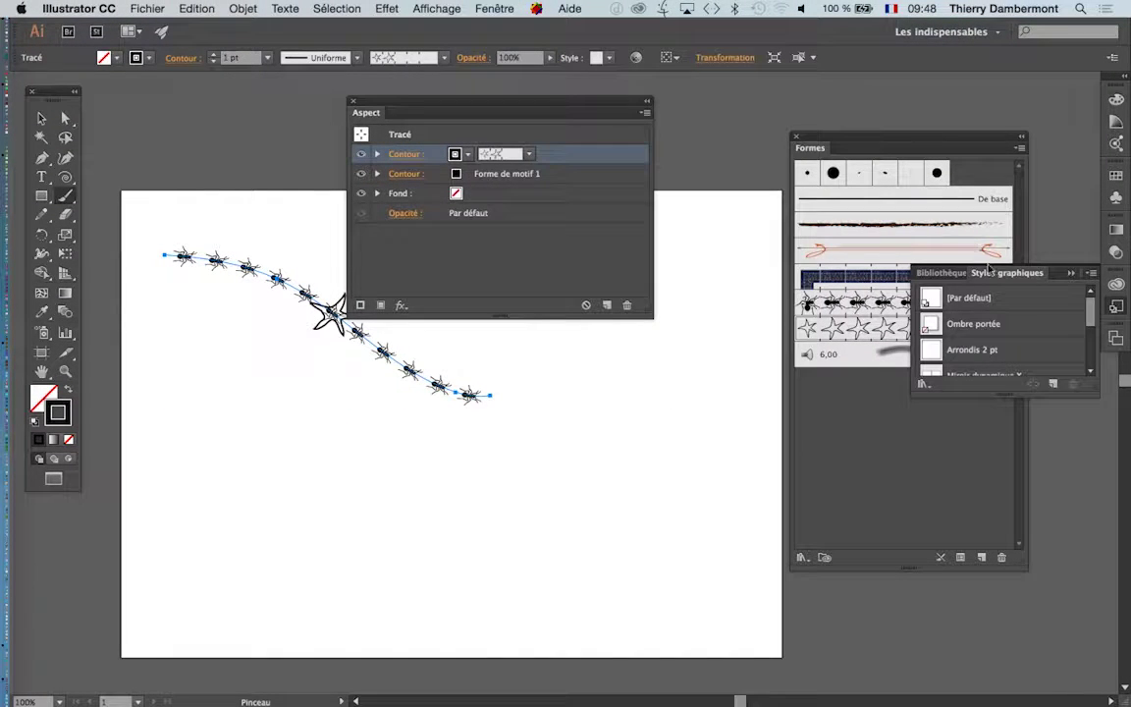
pyautogui.moveTo(972, 273); pyautogui.dragTo(563, 359)
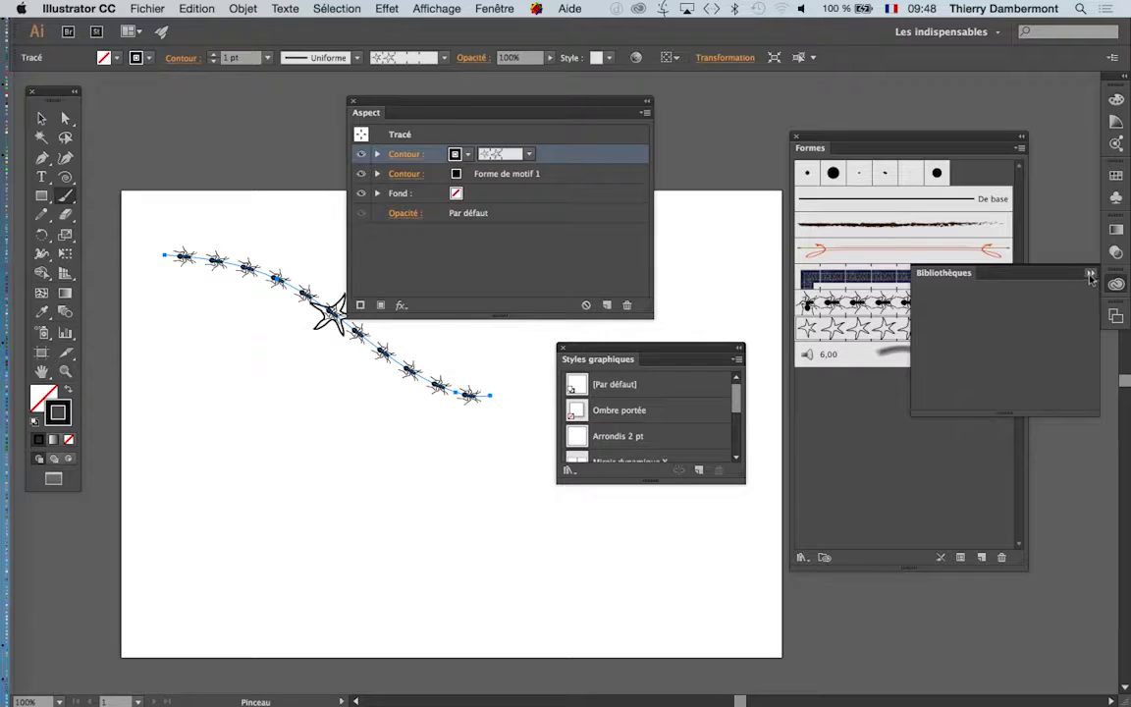
pyautogui.click(1091, 274)
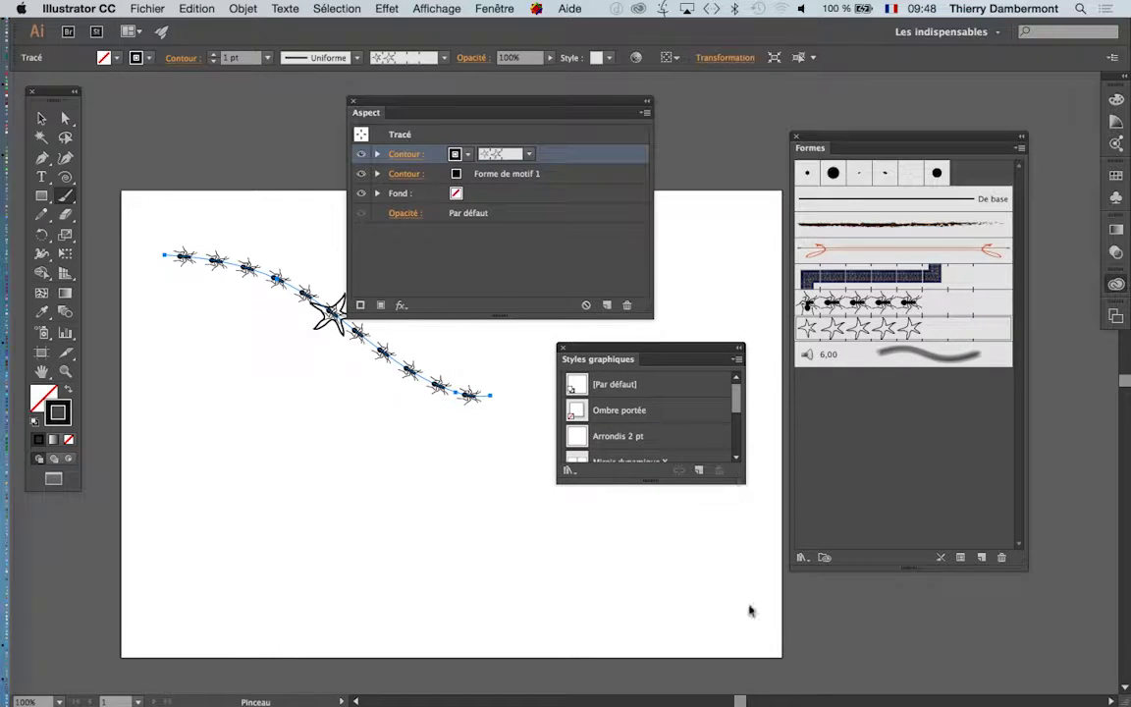
pyautogui.moveTo(743, 481); pyautogui.dragTo(754, 616)
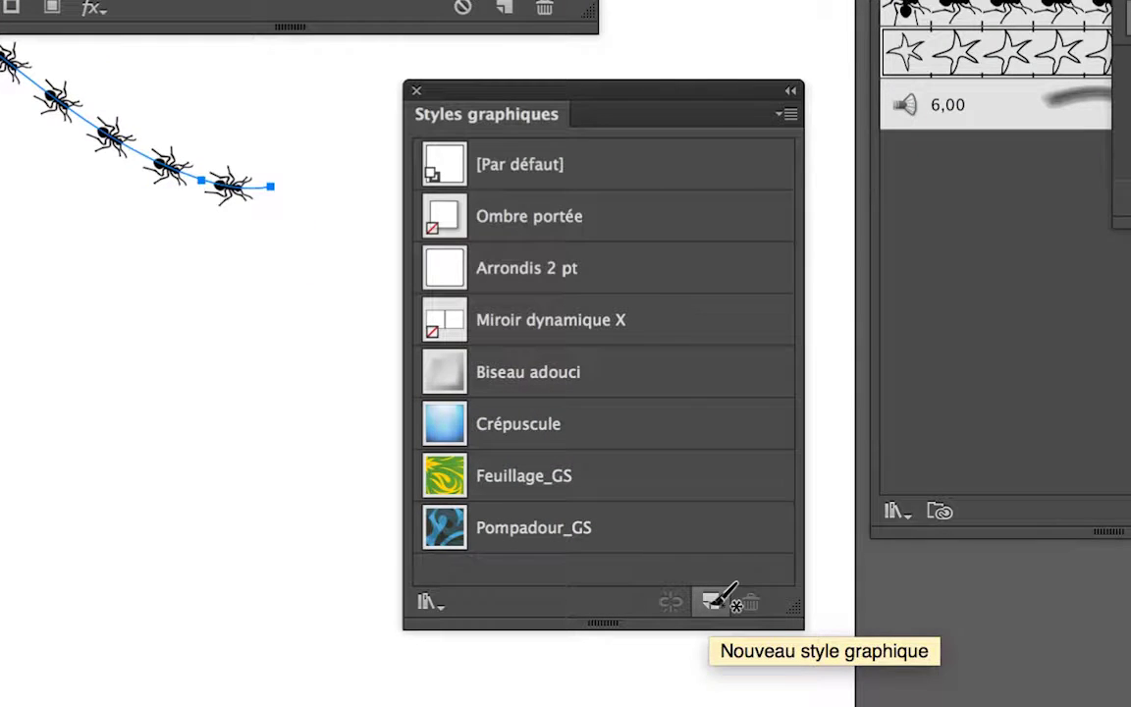
pyautogui.click(717, 600)
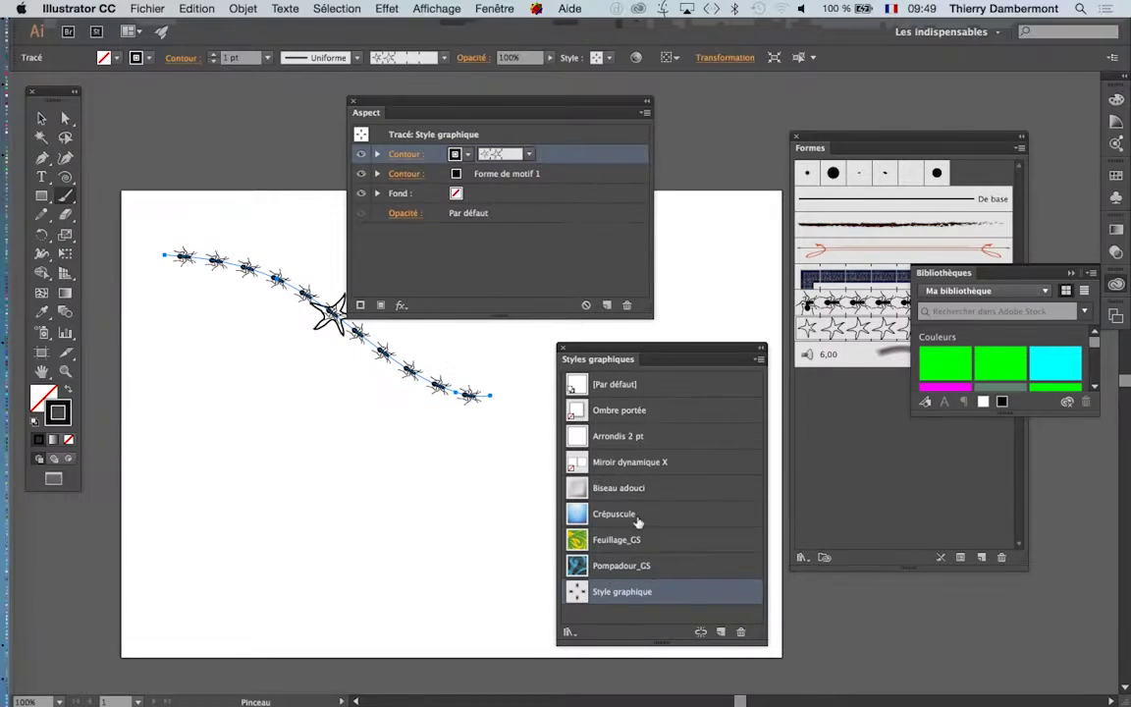
# - Replace the path with a large hexagon and apply the new graphic style to it
pyautogui.press('Delete')
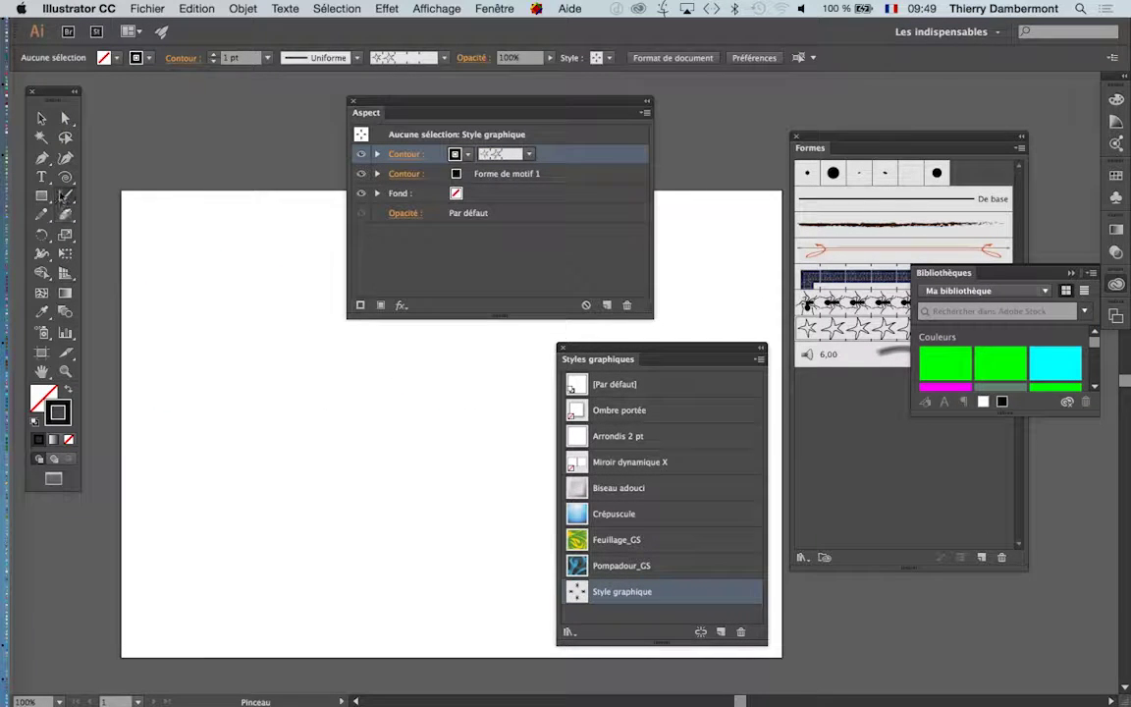
pyautogui.click(44, 196)
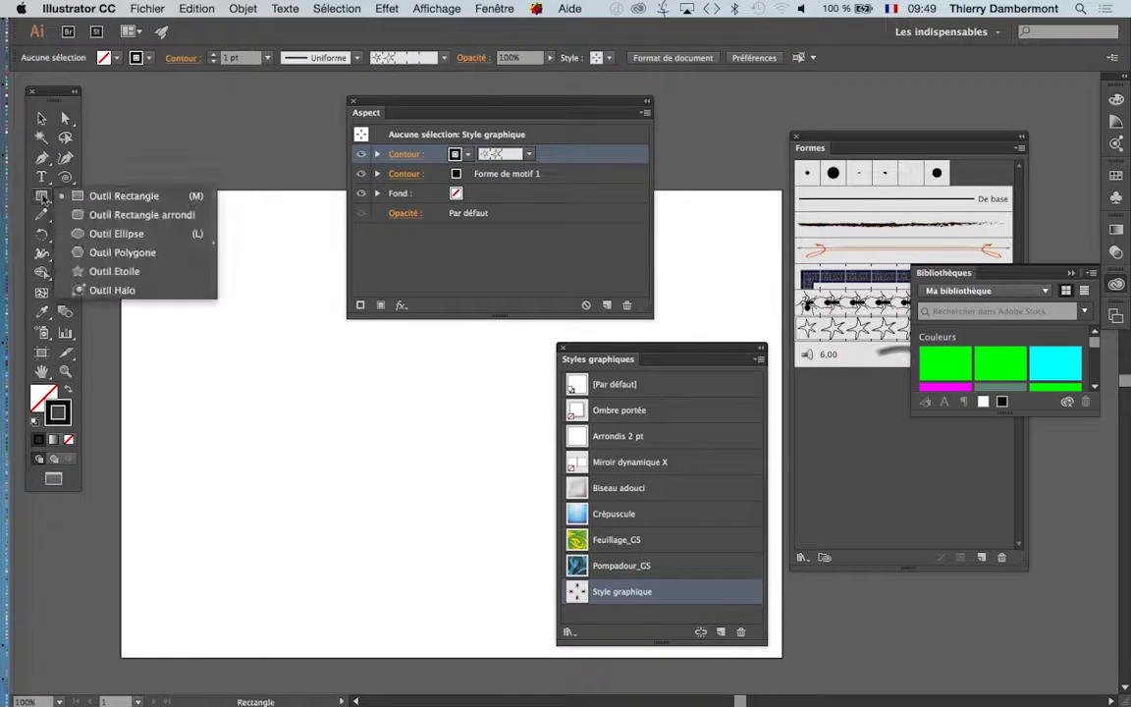
pyautogui.click(116, 252)
pyautogui.moveTo(332, 455); pyautogui.dragTo(388, 463)
pyautogui.click(616, 593)
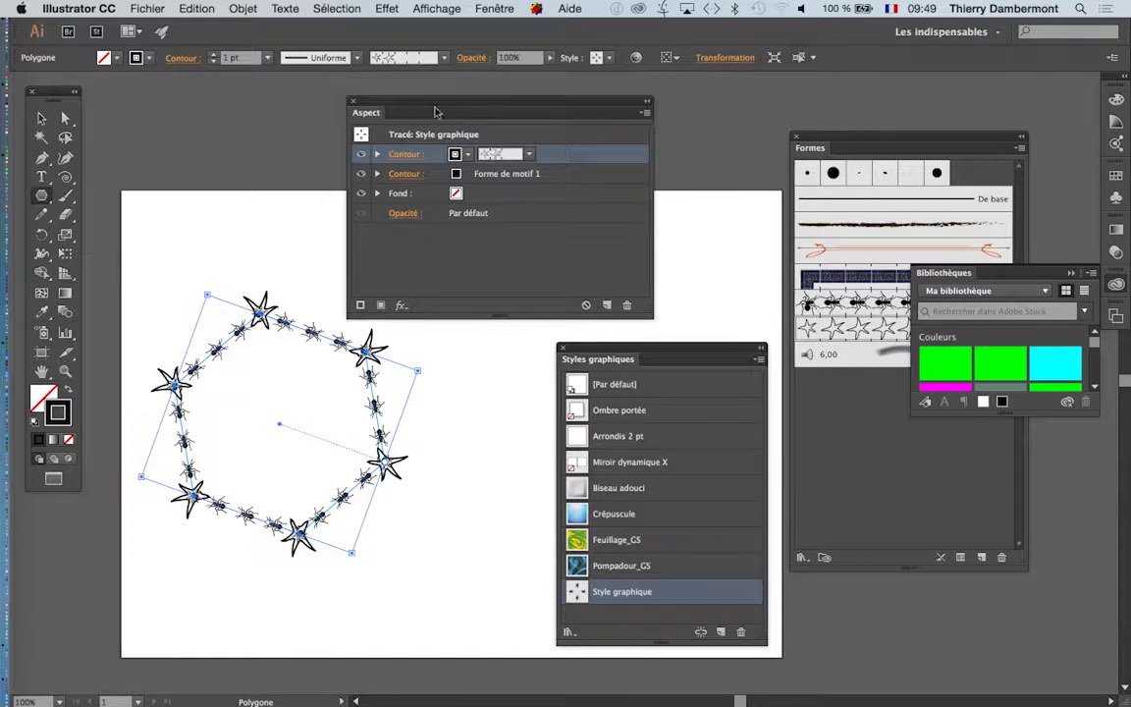
# - Move the Aspect panel off the artboard, paint a U-shaped stroke above the hexagon, and give it the new graphic style
pyautogui.moveTo(435, 112); pyautogui.dragTo(818, 125)
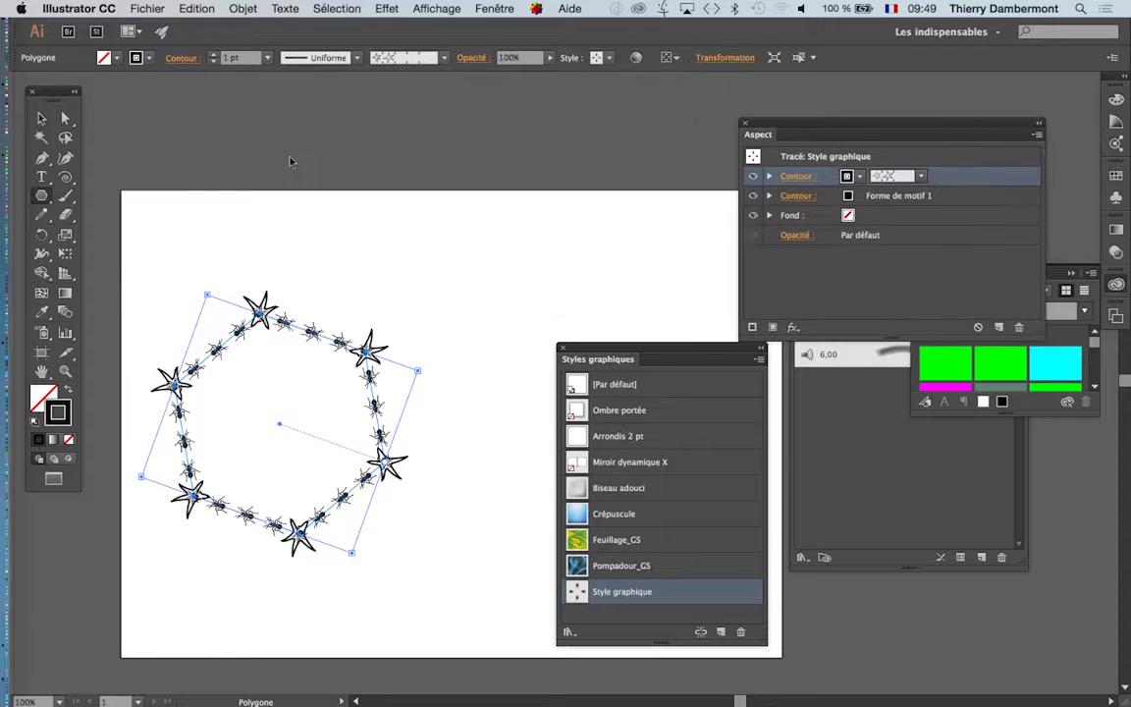
pyautogui.click(64, 196)
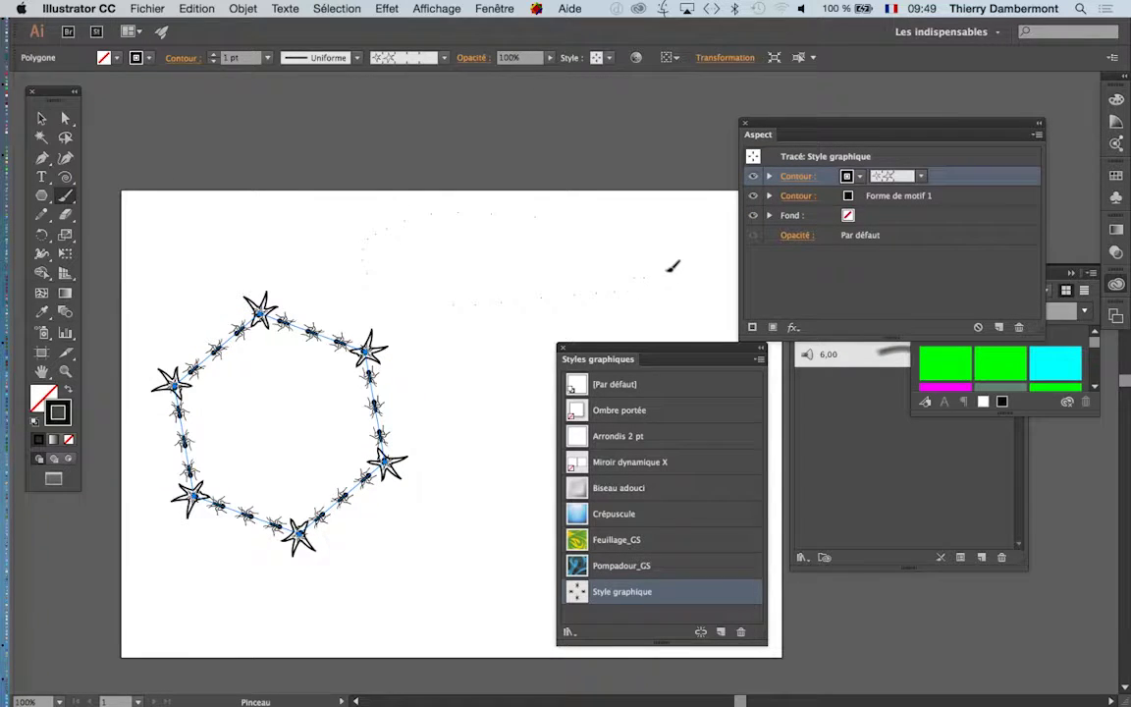
pyautogui.moveTo(672, 265); pyautogui.dragTo(674, 267)
pyautogui.click(659, 593)
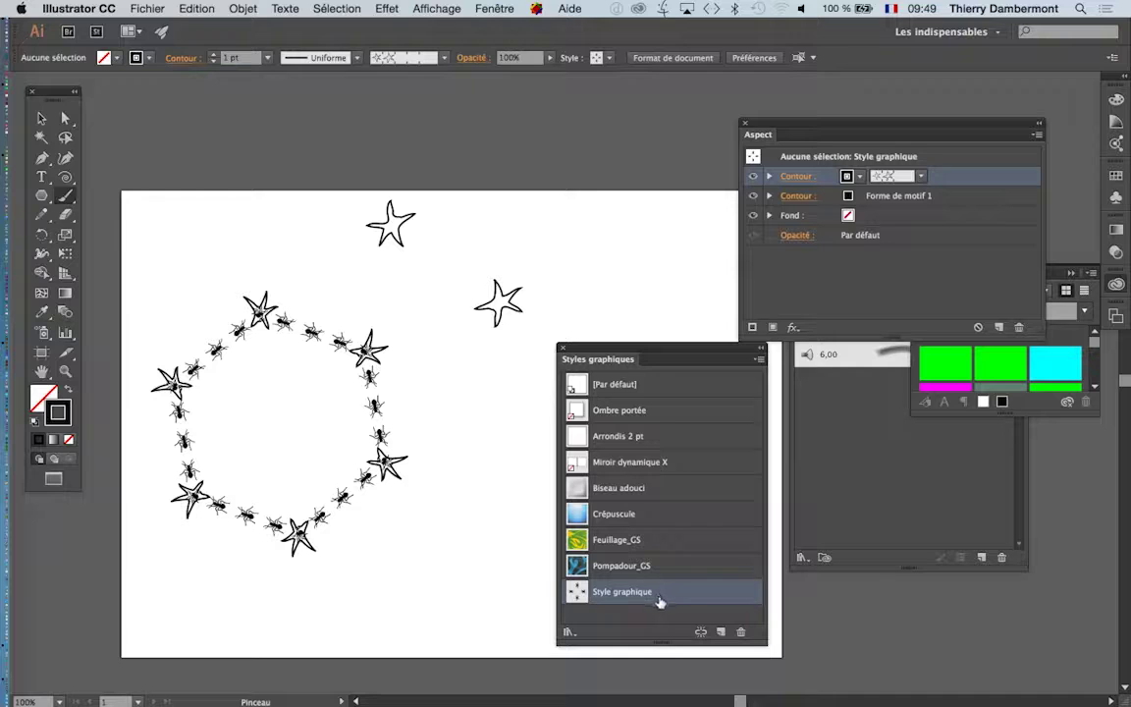
pyautogui.click(488, 312)
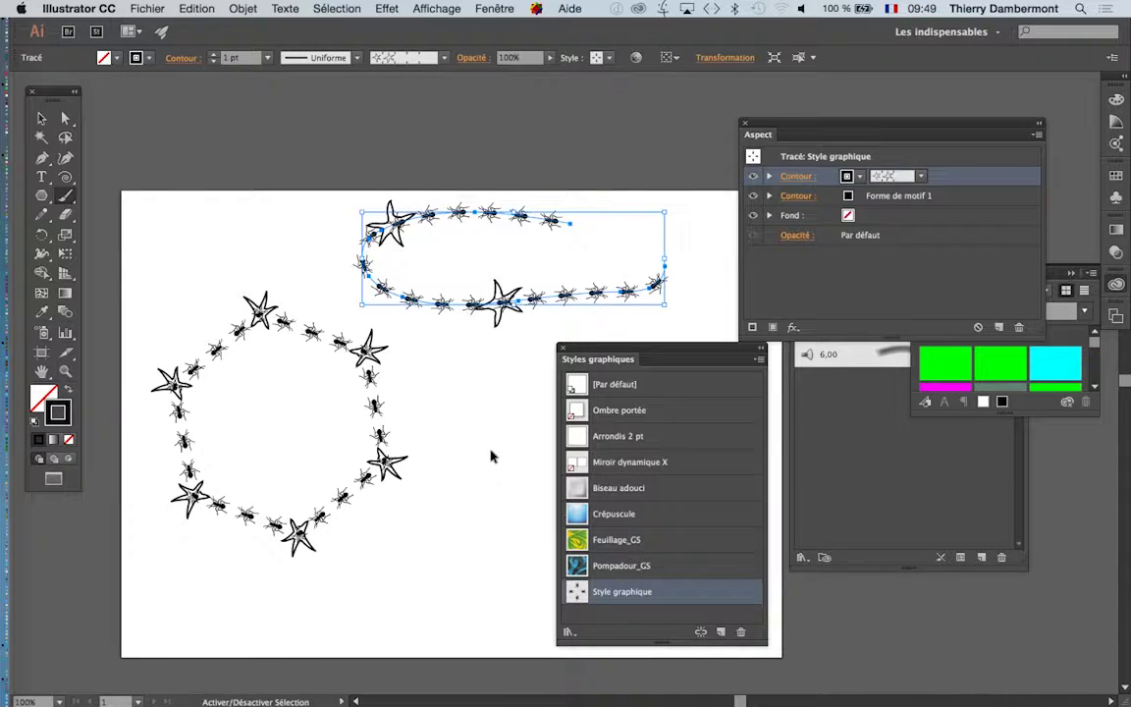
# - Bring the Formes panel forward and undo the painted stroke and the hexagon to return to the styled path
pyautogui.press('F5')
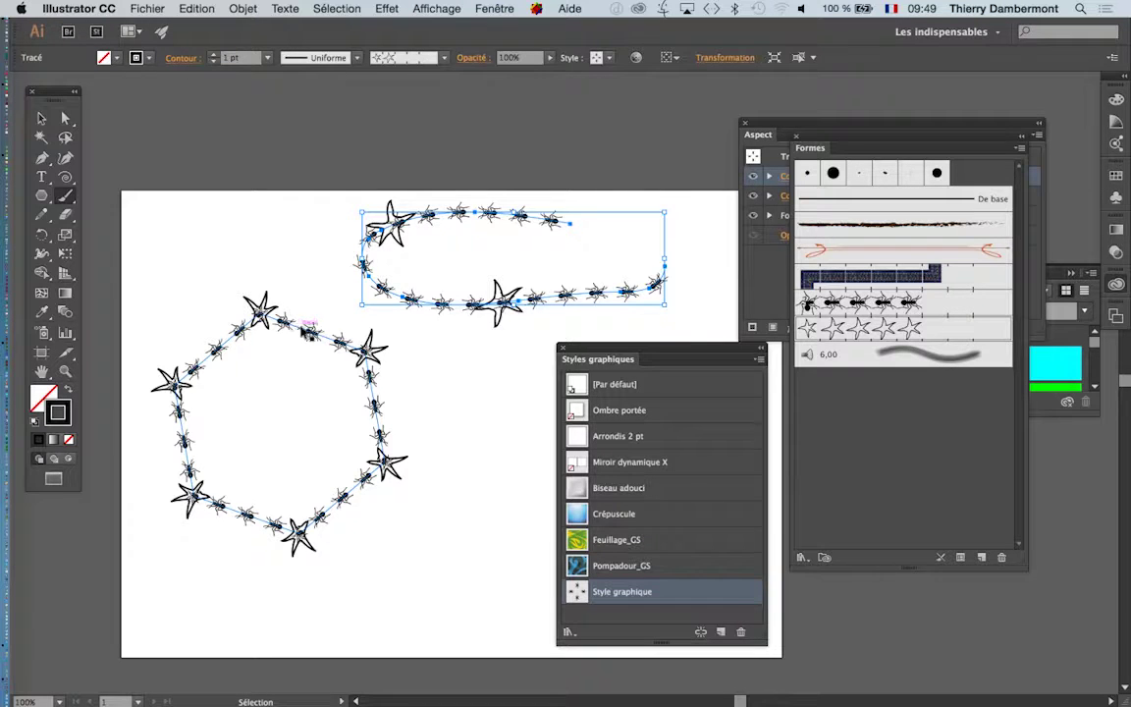
pyautogui.click(306, 332)
pyautogui.press('super+z')
pyautogui.press('super+z')
pyautogui.press('super+z')
pyautogui.press('super+z')
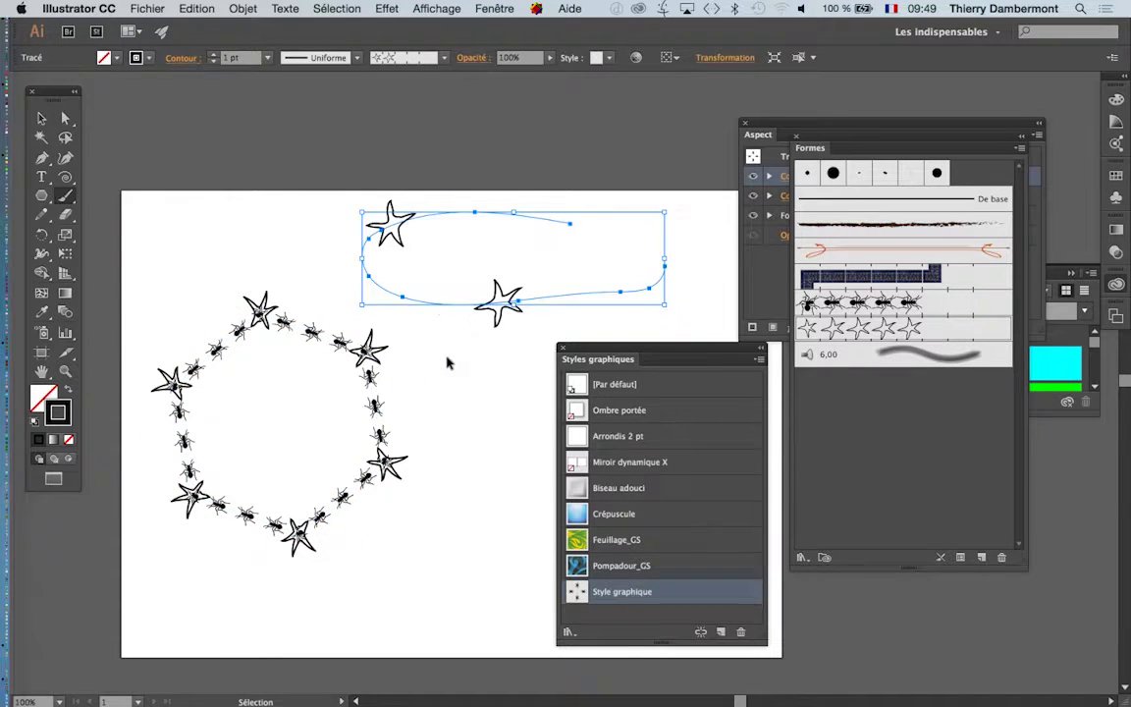
pyautogui.press('super+shift+z')
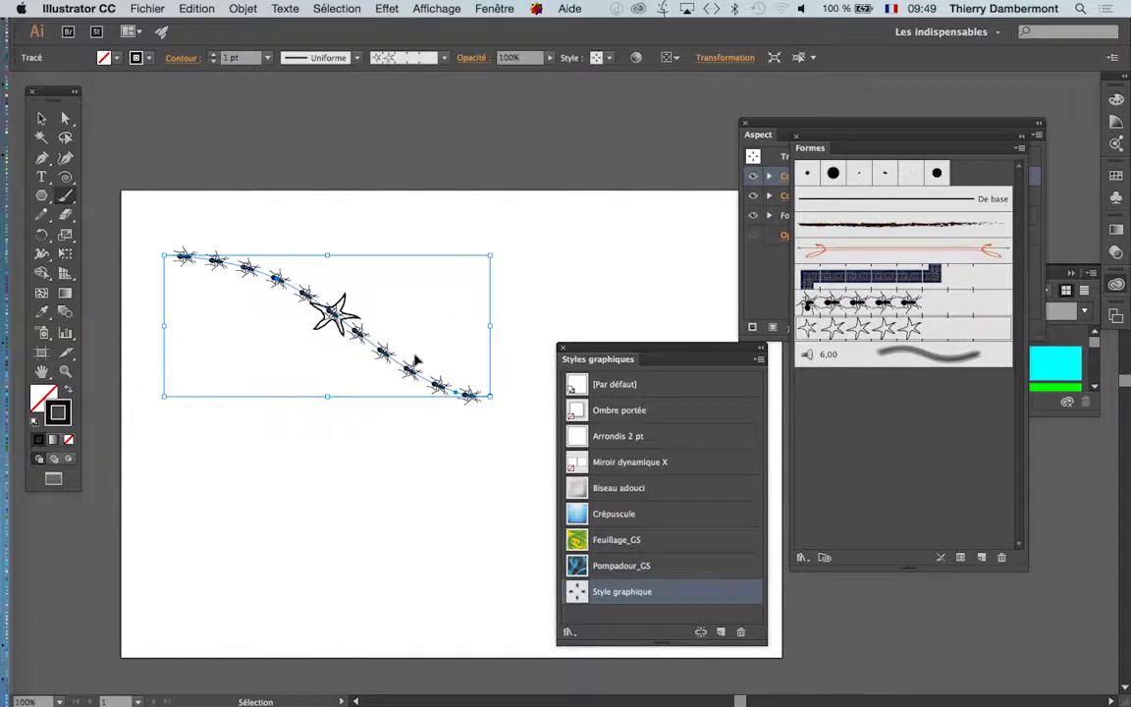
# - Bring the Aspect panel back beside the path and inspect its starfish and ant strokes
pyautogui.scroll(2, 317, 329)
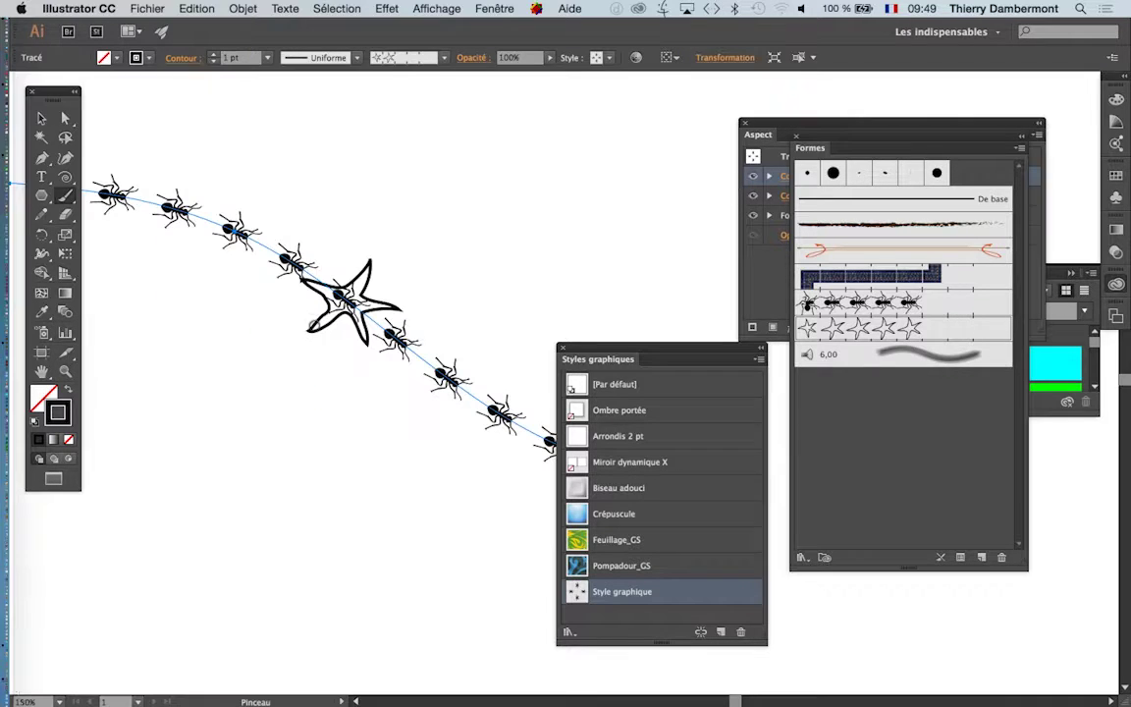
pyautogui.moveTo(781, 128); pyautogui.dragTo(480, 108)
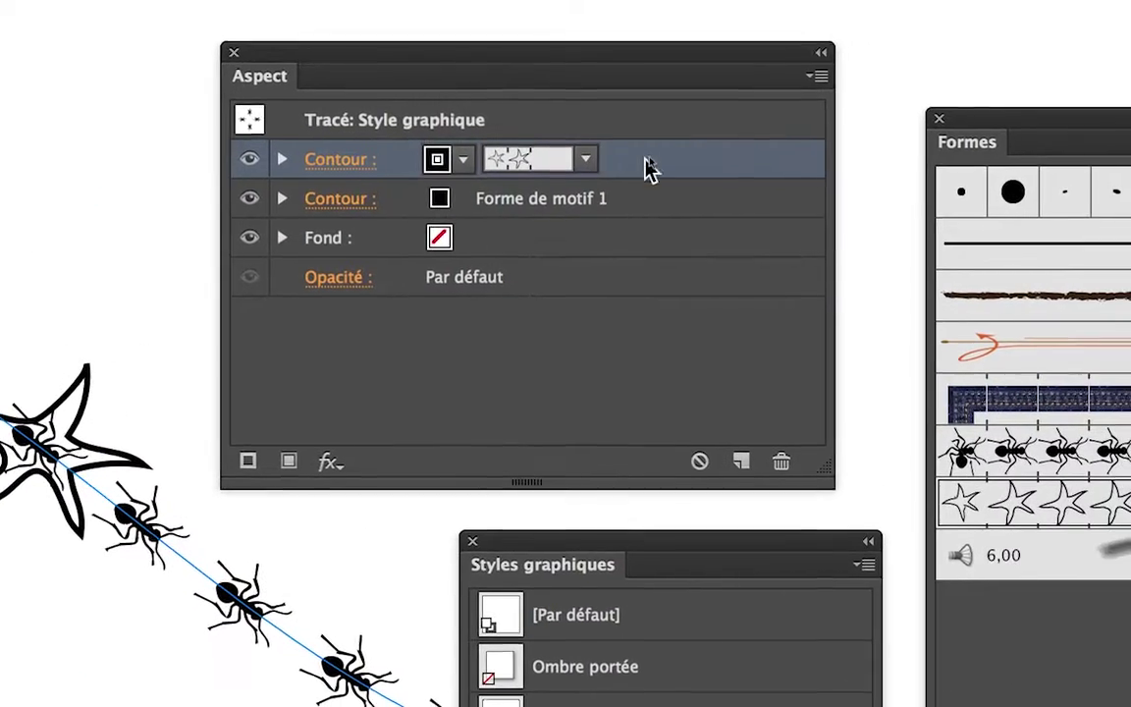
pyautogui.click(642, 201)
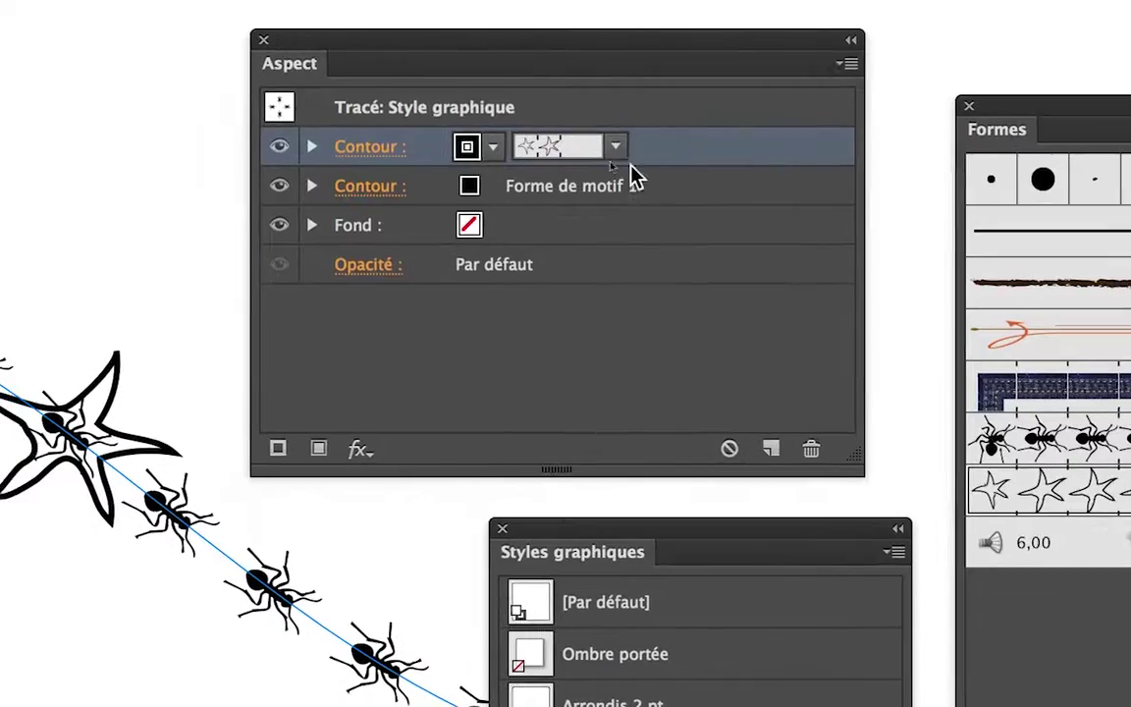
# - Check the ant stroke in the path's appearance, view the artwork deselected, and restore the path's selection
pyautogui.click(637, 187)
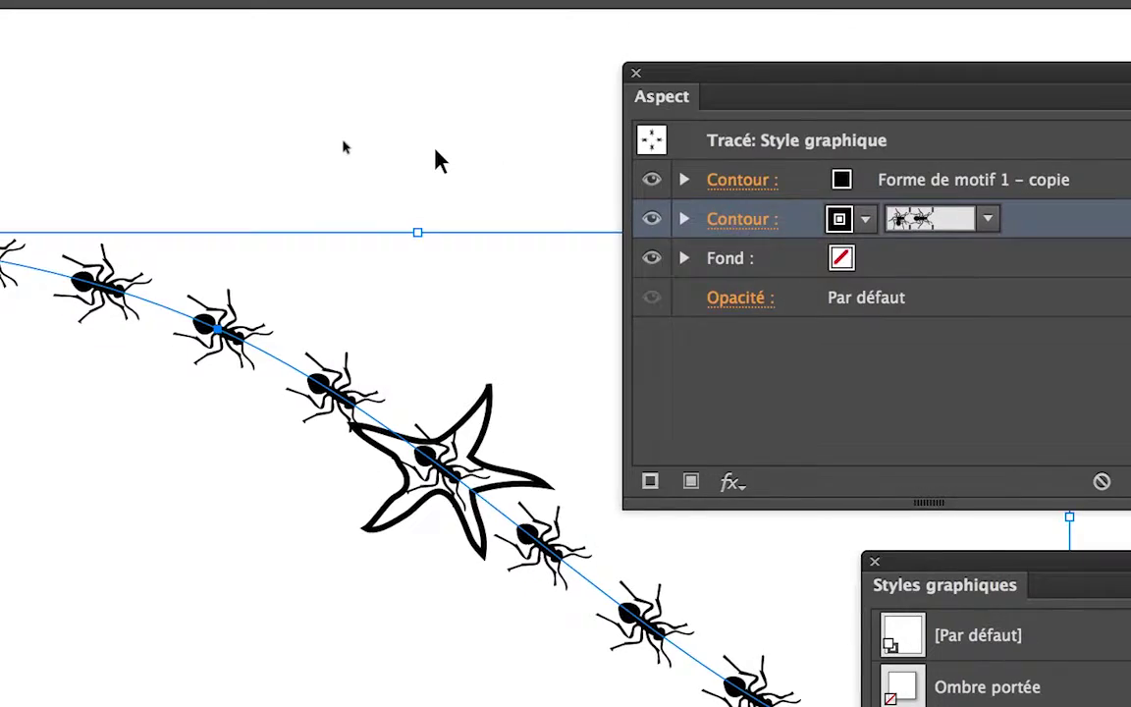
pyautogui.click(436, 151)
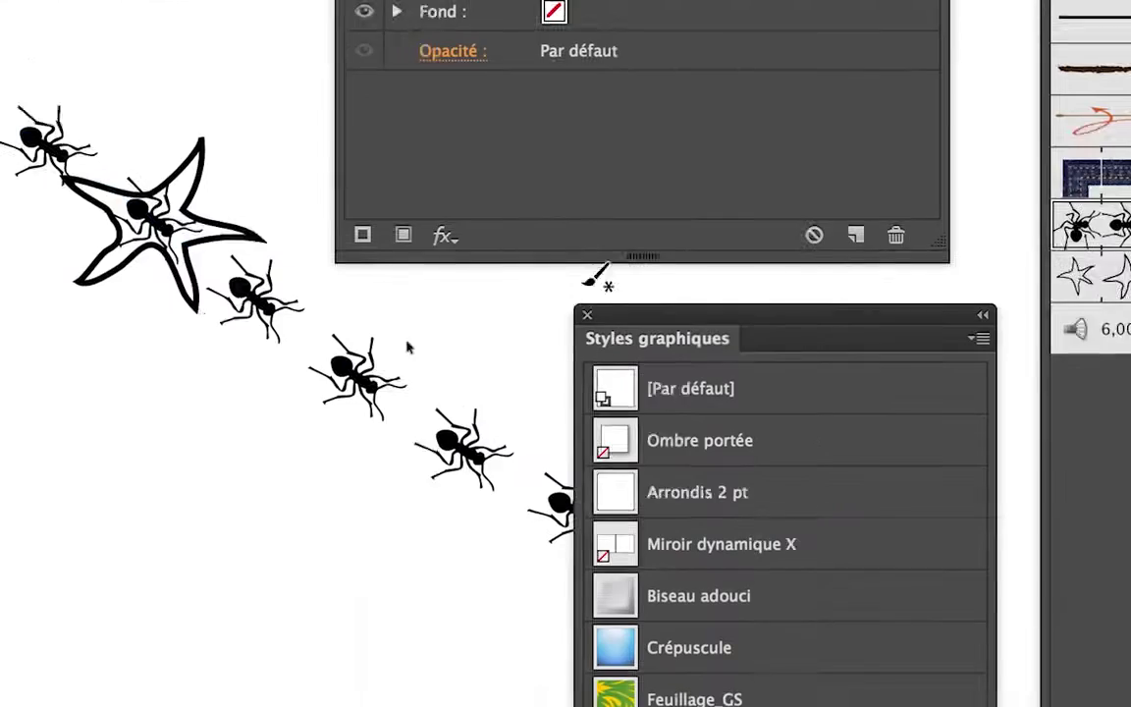
pyautogui.hotkey('ctrl', 'z')
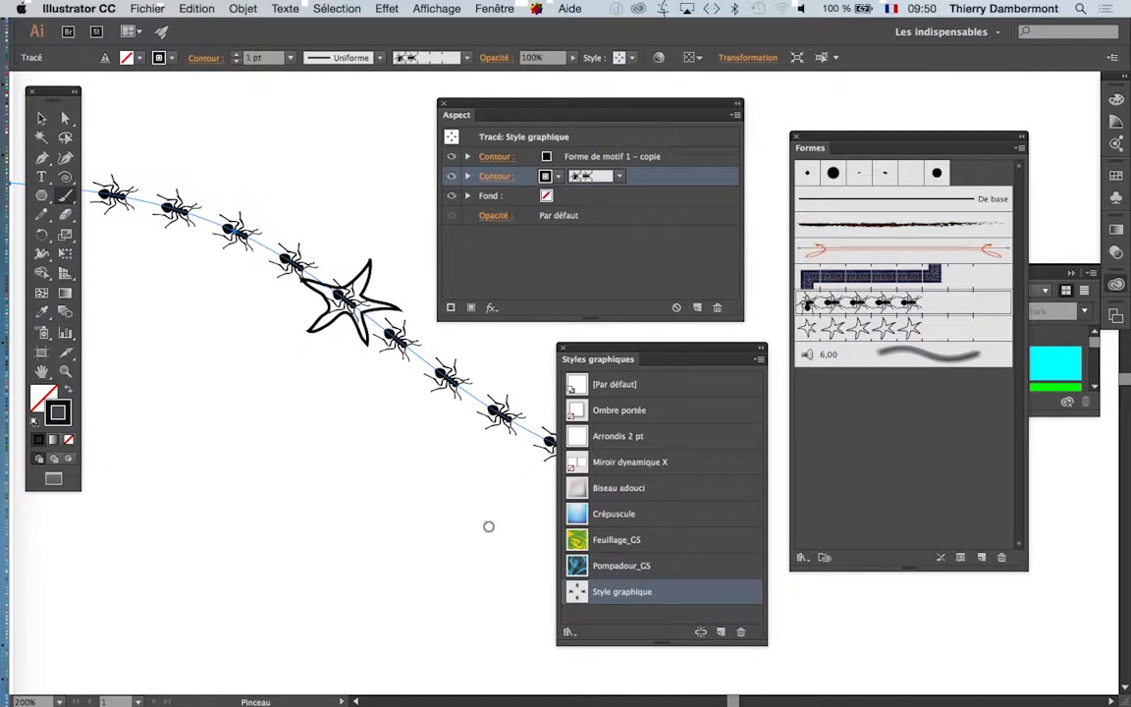
# - Delete the path with the starfish and ant strokes to clear the artboard
pyautogui.press('Delete')
pyautogui.hotkey('ctrl', '-')
pyautogui.hotkey('ctrl', '-')
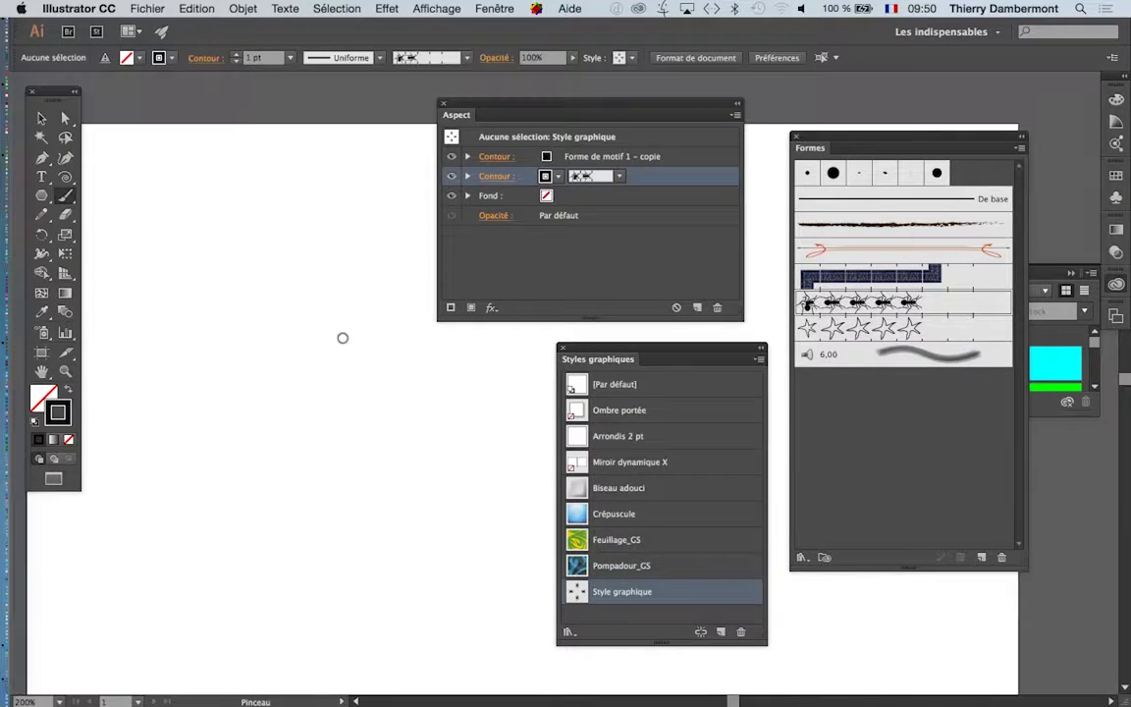
pyautogui.moveTo(253, 318); pyautogui.dragTo(173, 252)
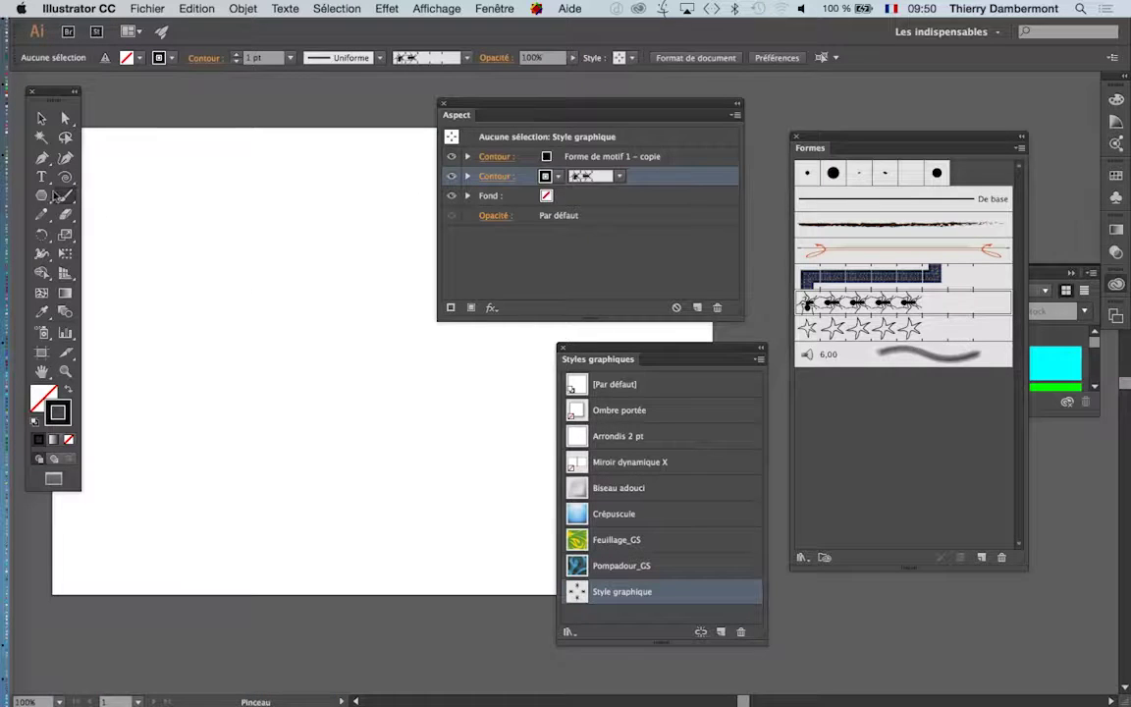
# - Test the Style graphique style on a large triangle drawn with the Polygon tool, and delete the triangle
pyautogui.moveTo(46, 197); pyautogui.dragTo(93, 246)
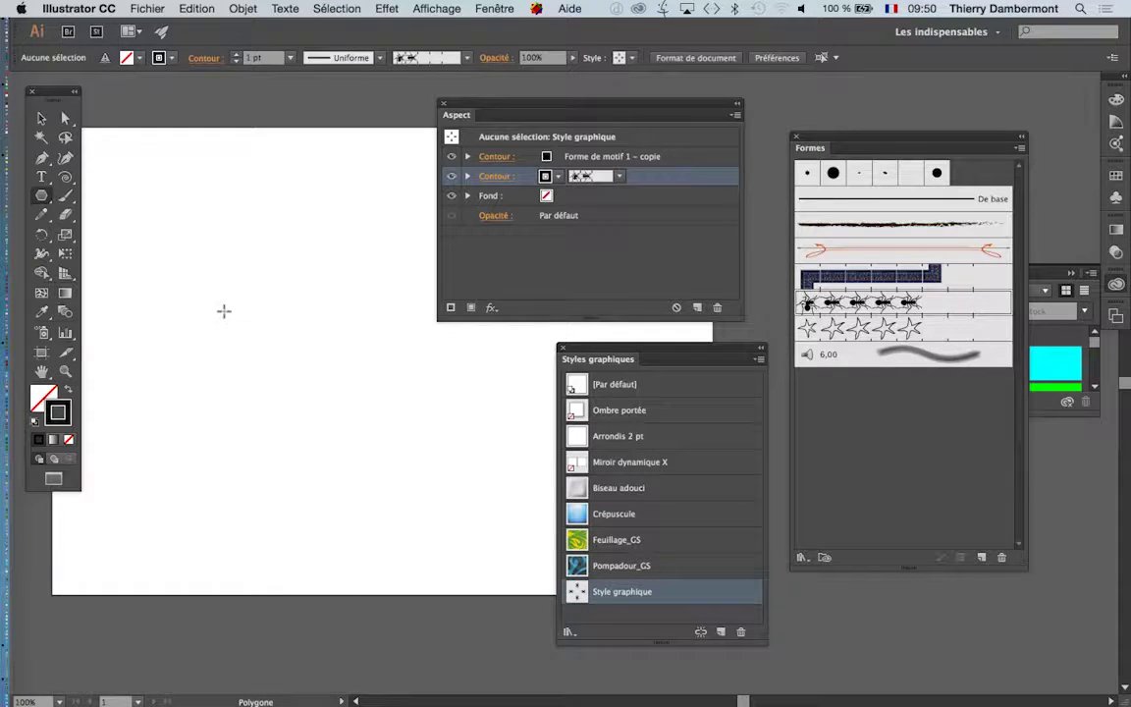
pyautogui.moveTo(224, 310); pyautogui.dragTo(359, 356)
pyautogui.press('Down')
pyautogui.press('Down')
pyautogui.press('Down')
pyautogui.click(619, 589)
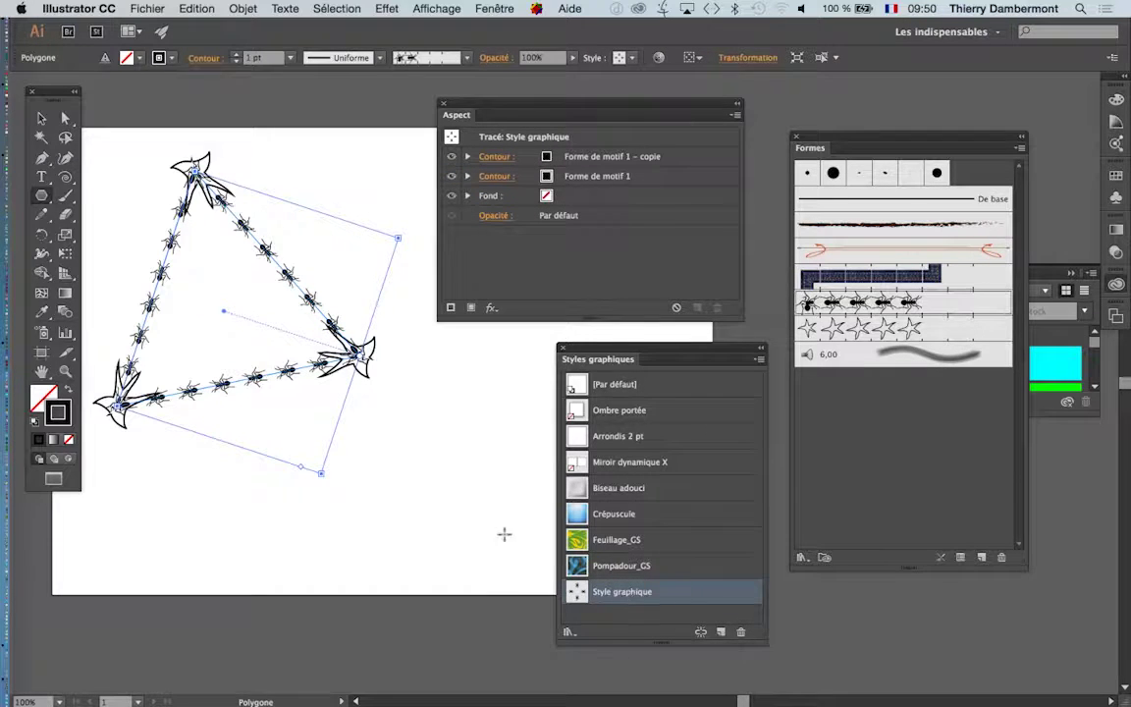
pyautogui.press('Delete')
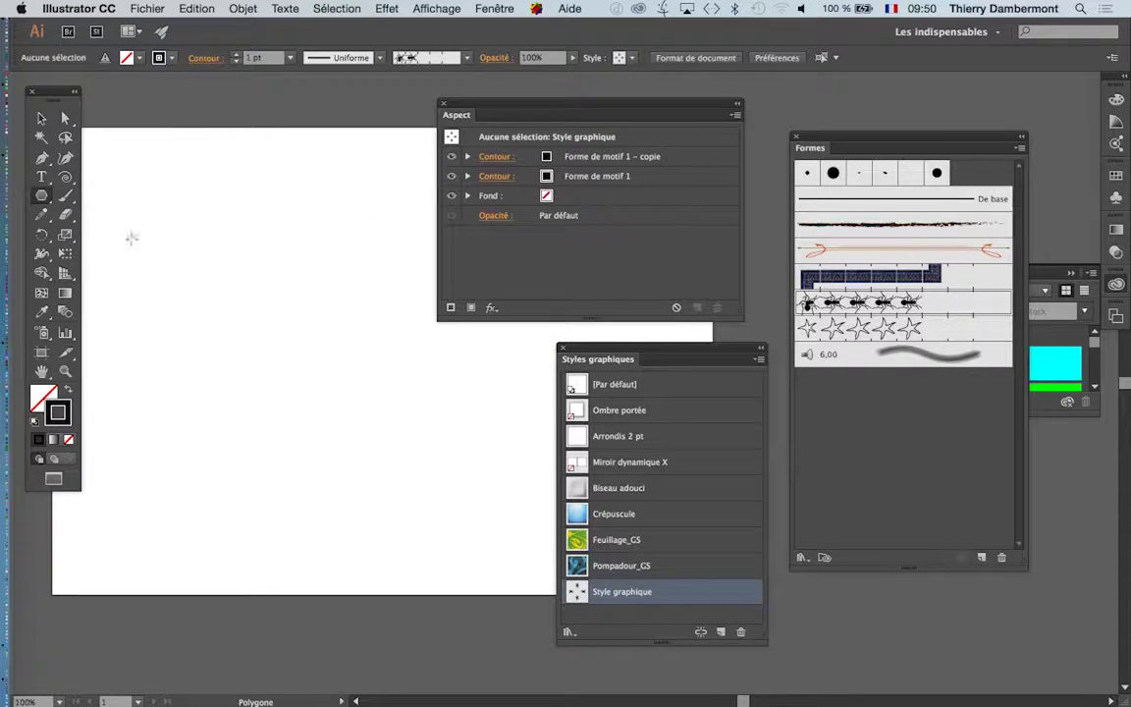
# - Draw a wide rectangle on the artboard, apply the Style graphique style, and deselect it with the Aspect panel moved clear
pyautogui.moveTo(41, 197); pyautogui.dragTo(85, 192)
pyautogui.moveTo(150, 301)
pyautogui.mouseDown()
pyautogui.moveTo(411, 425)
pyautogui.moveTo(421, 387)
pyautogui.mouseUp()
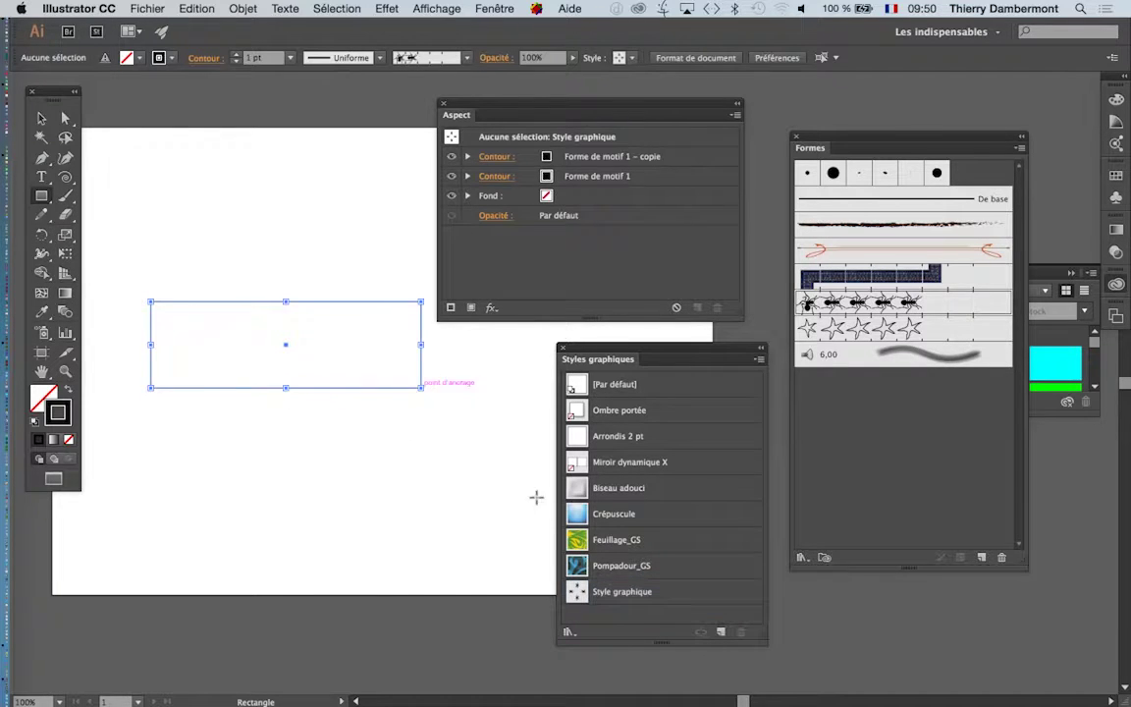
pyautogui.click(661, 595)
pyautogui.moveTo(491, 114); pyautogui.dragTo(615, 106)
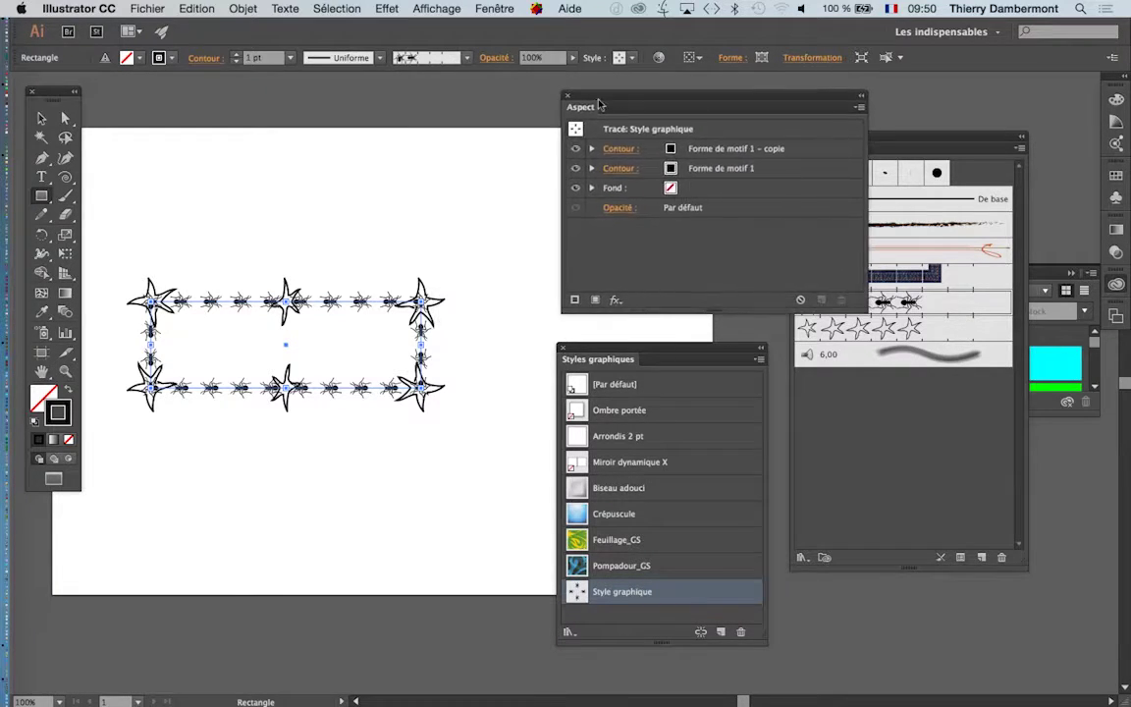
pyautogui.keyDown('super'); pyautogui.click(398, 196); pyautogui.keyUp('super')
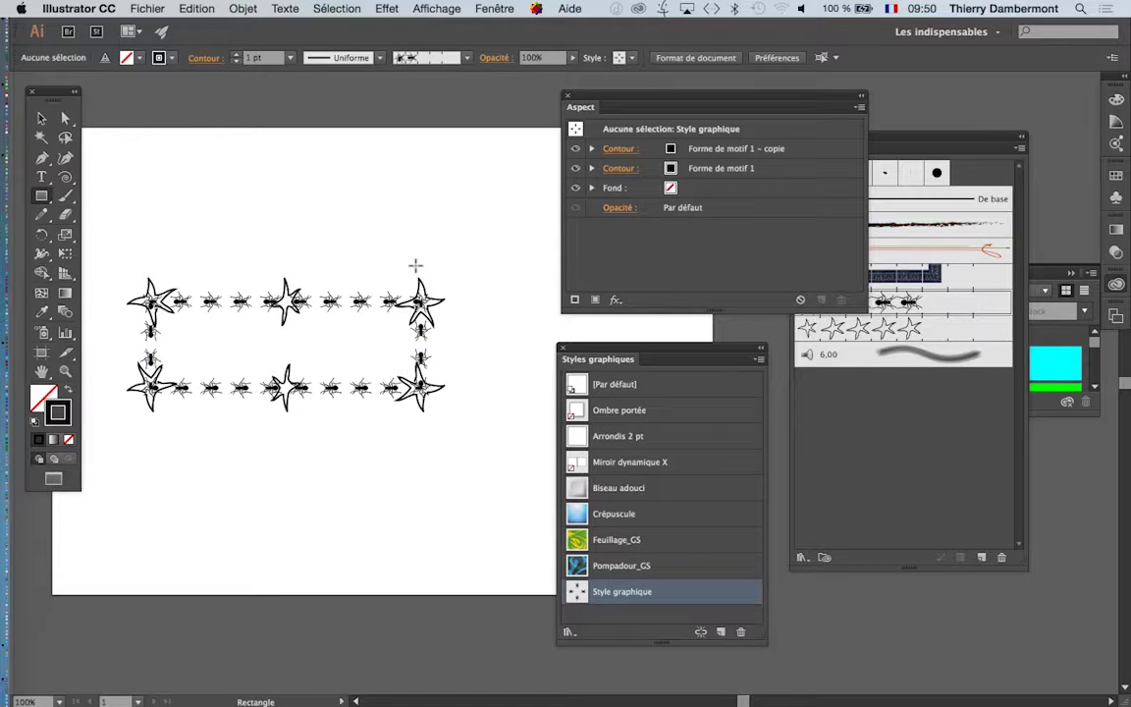